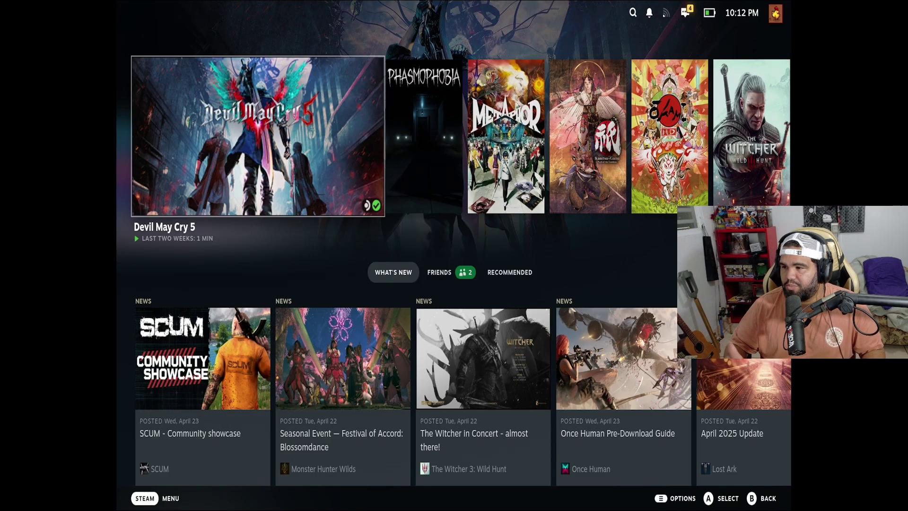
- Use the Steam menu's Power options to switch from Gaming Mode to Desktop Mode
key("ctrl+1")
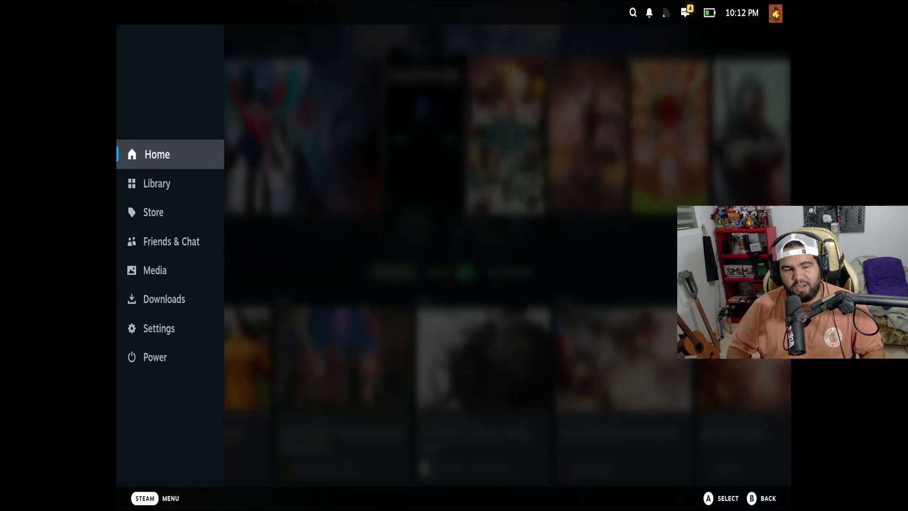
key("Down")
key("Down")
key("Down")
key("Down")
key("Down")
key("Down")
key("Down")
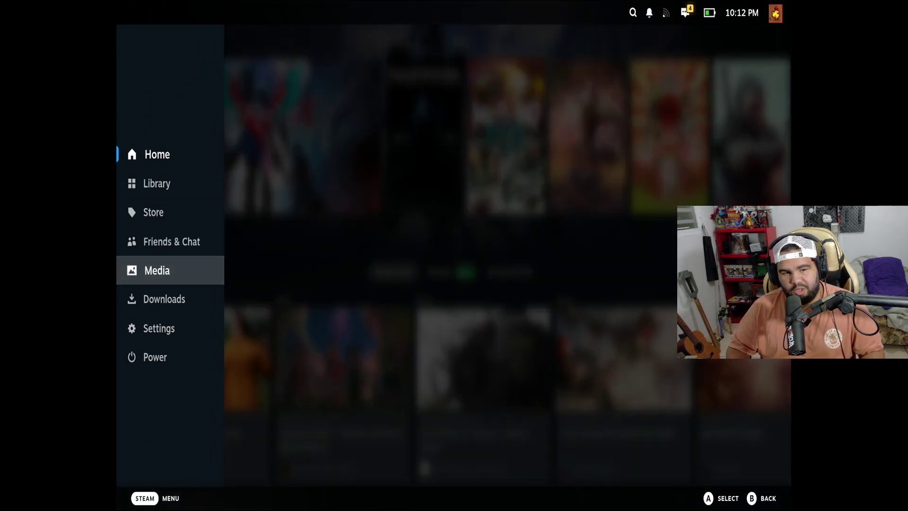
key("Return")
key("Up")
key("Up")
key("Return")
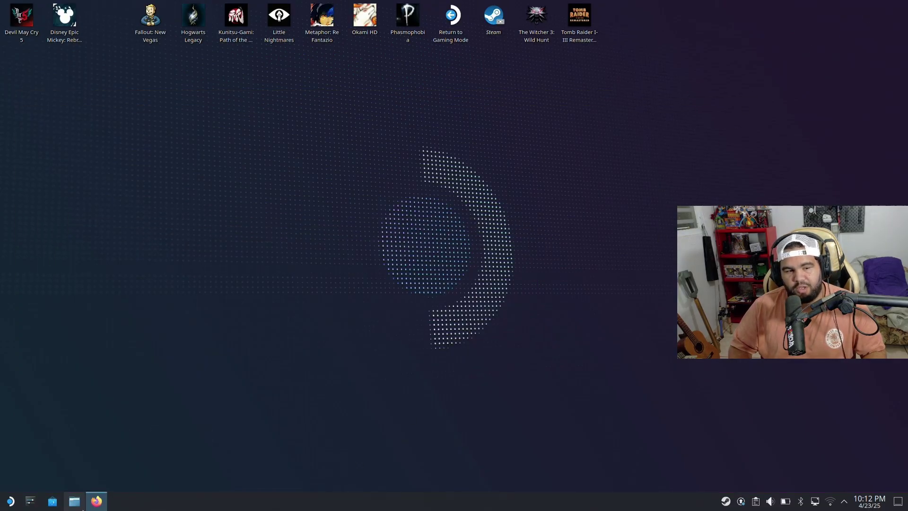
- Launch Firefox from the Application Launcher's Favorites
mouse_move(96, 500)
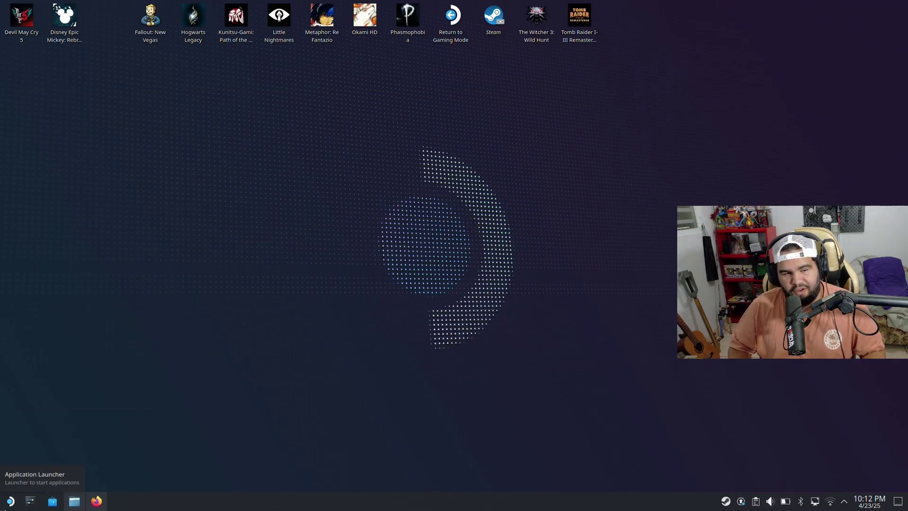
left_click(11, 502)
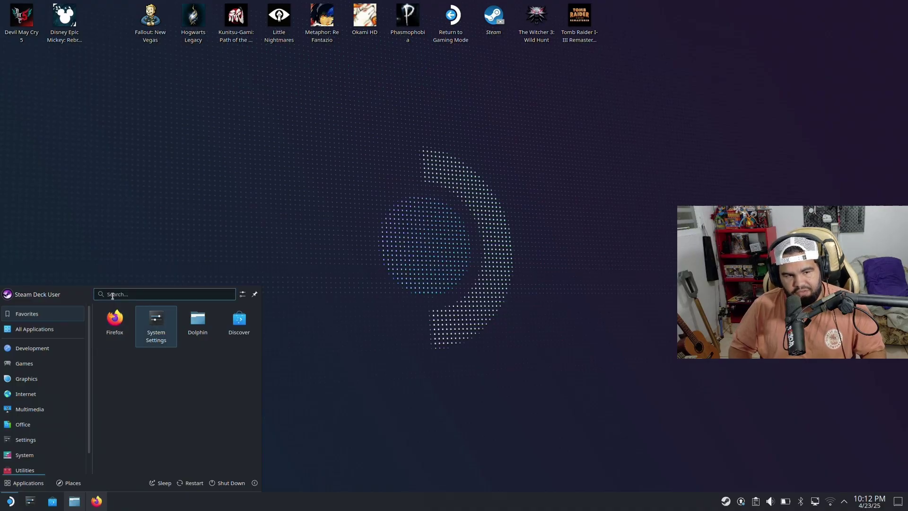
left_click(114, 337)
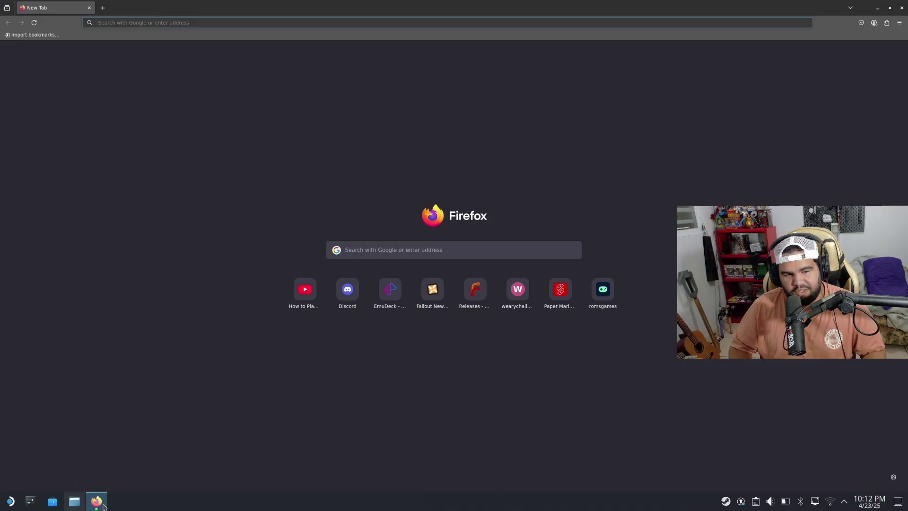
- Download the free steamOS EmuDeck Community installer from emudeck.com and show it in its folder
left_click(97, 501)
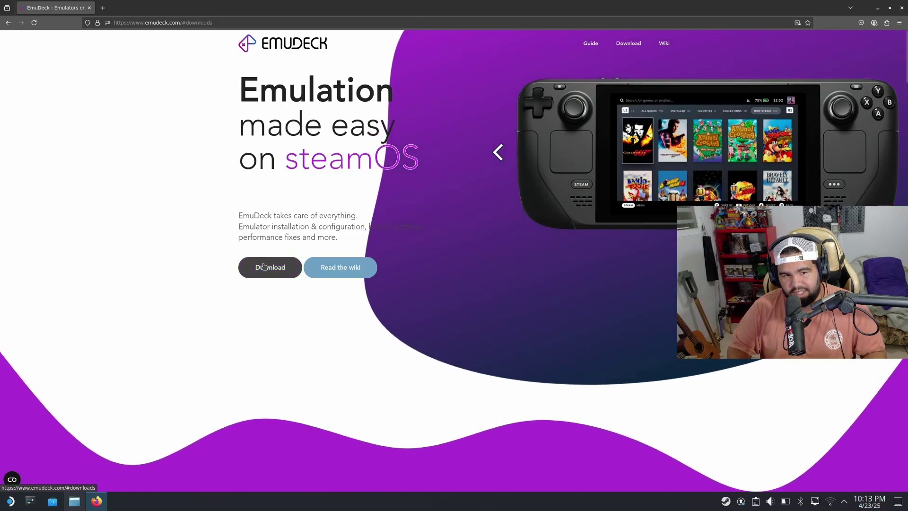
left_click(267, 262)
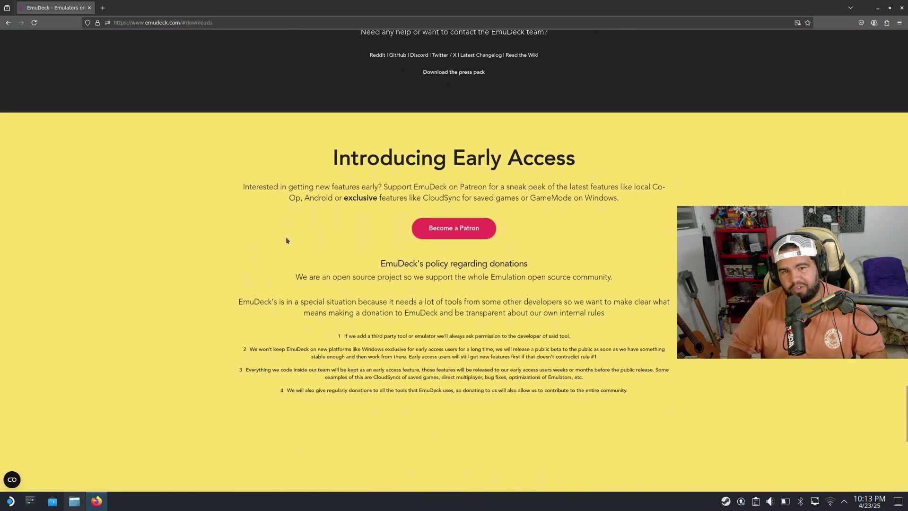
scroll(287, 241, "up", 5)
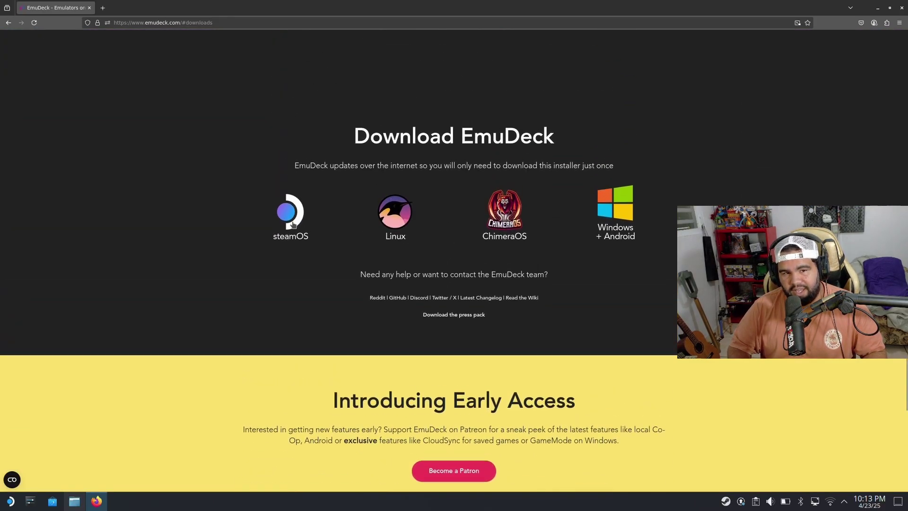
left_click(293, 225)
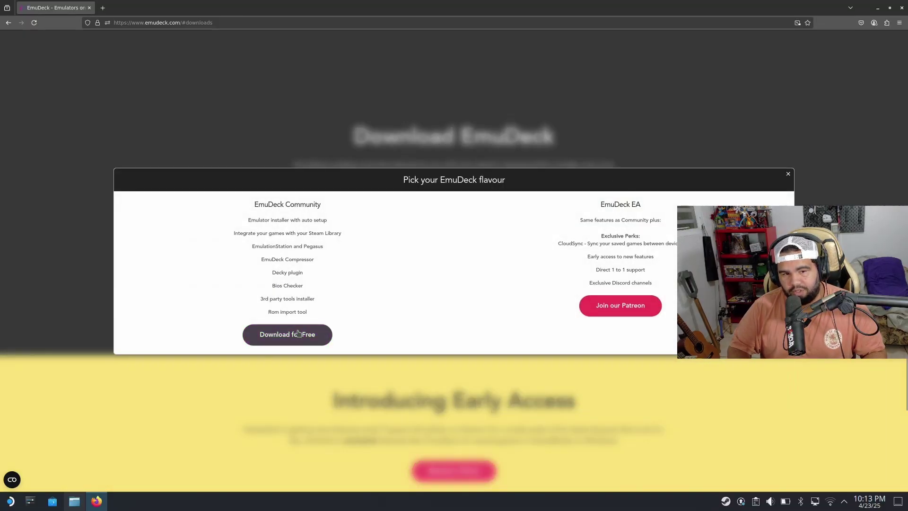
left_click(288, 343)
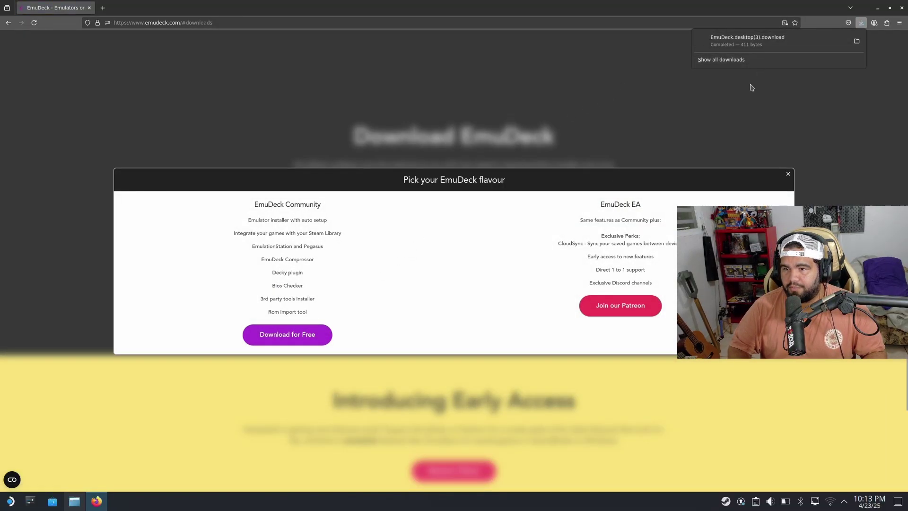
left_click(857, 42)
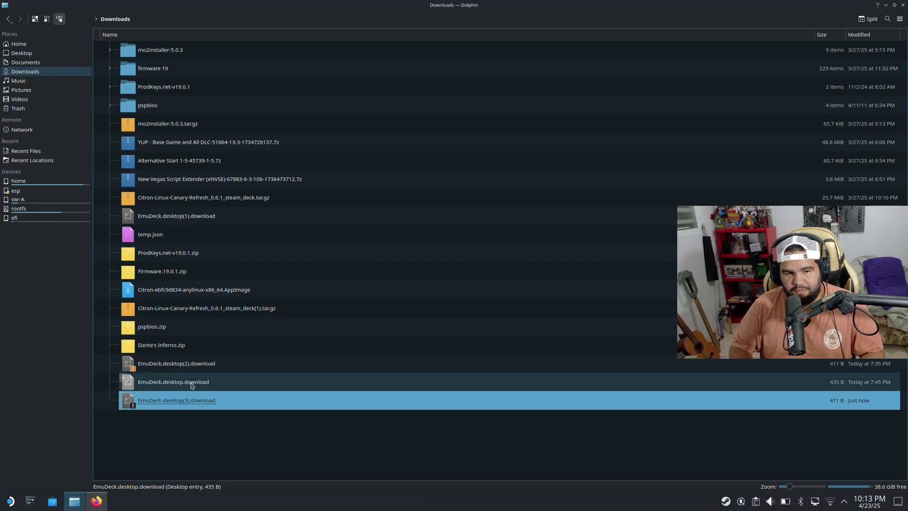
- Run EmuDeck.desktop.download from Downloads to reach the EmuDeck for SteamOS welcome screen
double_click(192, 385)
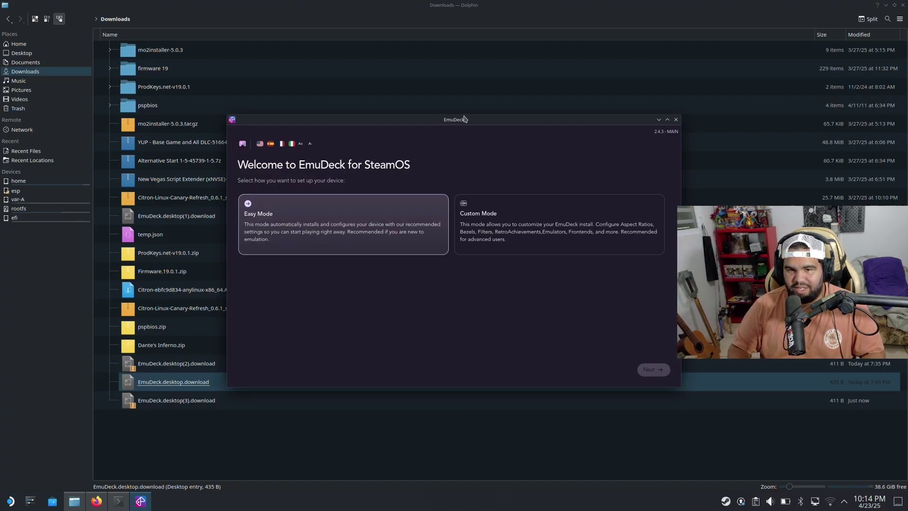
- Pick the Custom Mode setup and advance to the ROM directory step
left_click_drag(463, 121, 422, 124)
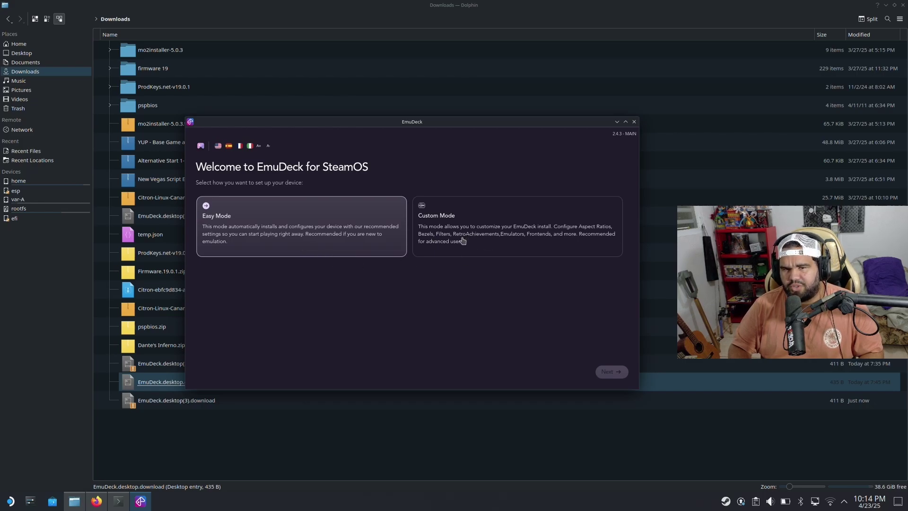
left_click(464, 238)
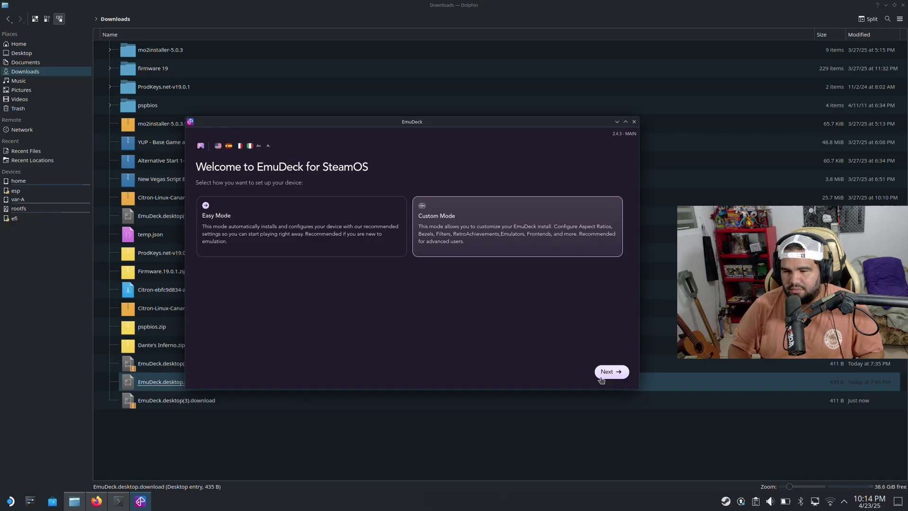
left_click(605, 373)
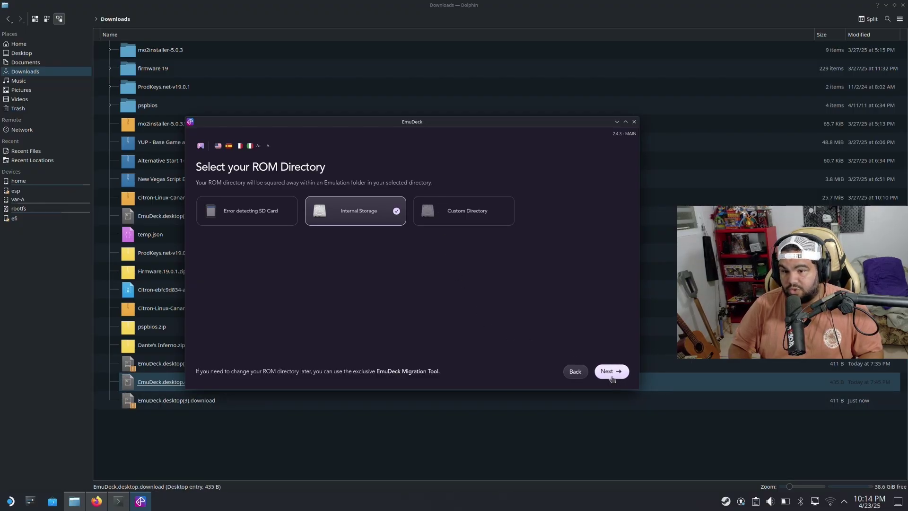
- Keep Internal Storage for ROMs, choose Highest integration, and leave all emulators selected
left_click(611, 373)
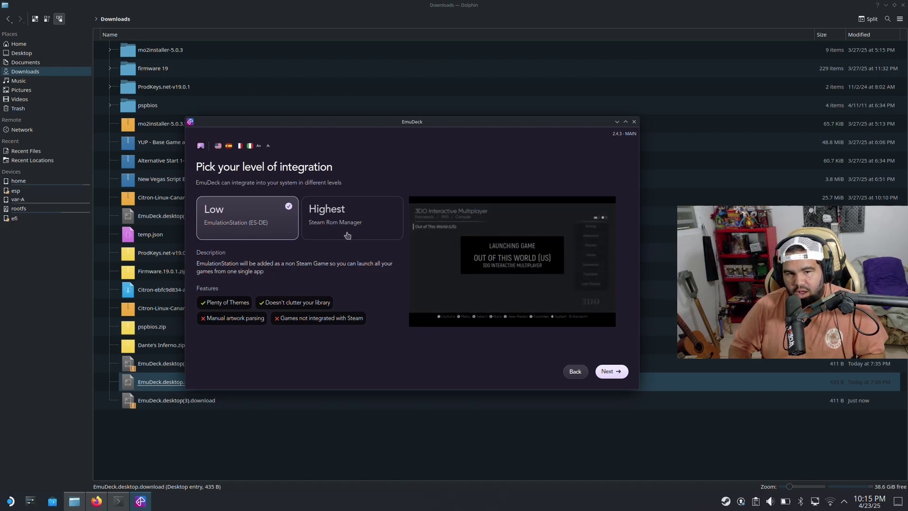
left_click(337, 235)
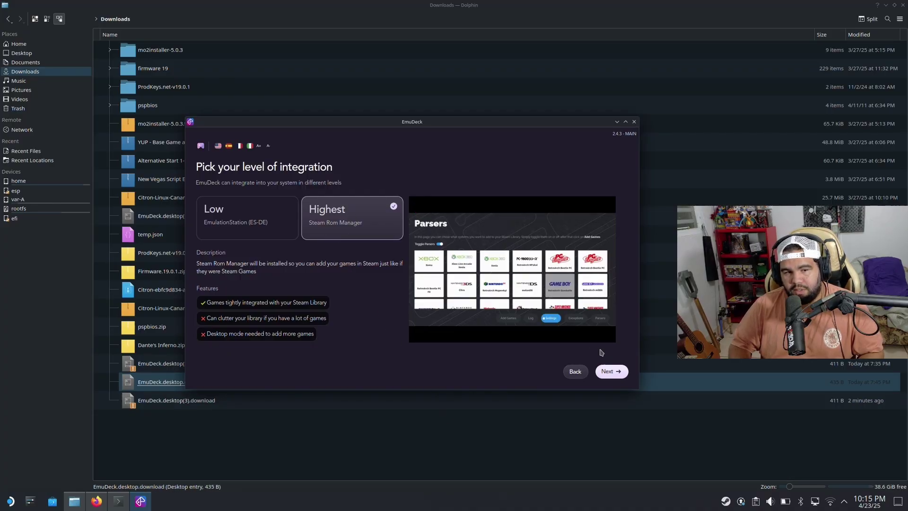
left_click(613, 371)
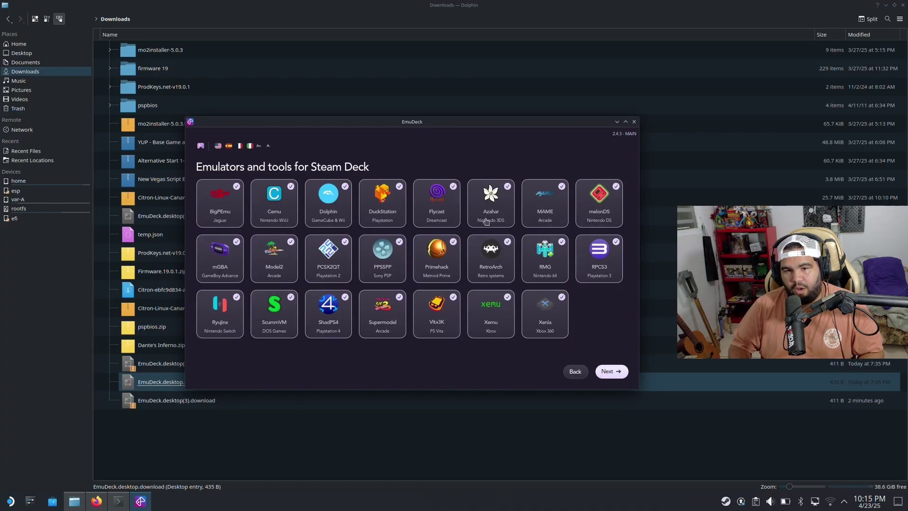
left_click(607, 373)
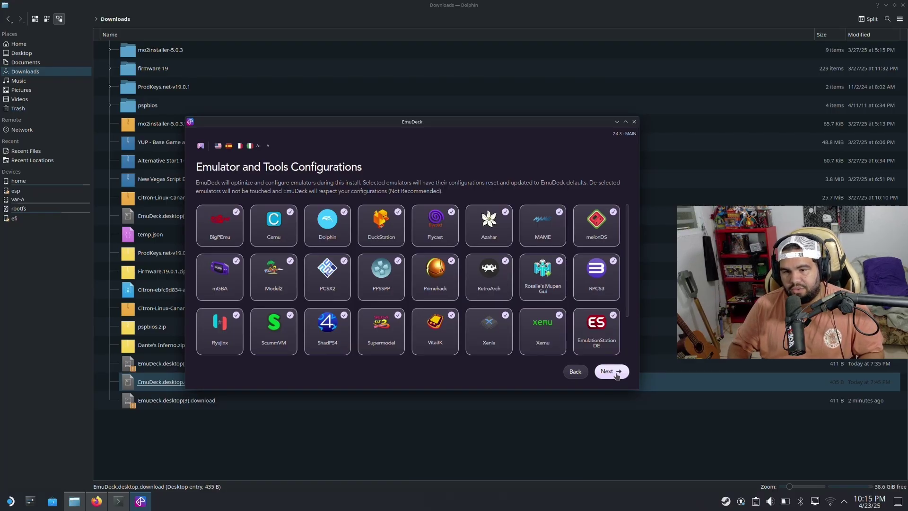
- Keep default configurations and auto save on, pass RetroAchievements, and leave game bezels On
left_click(616, 375)
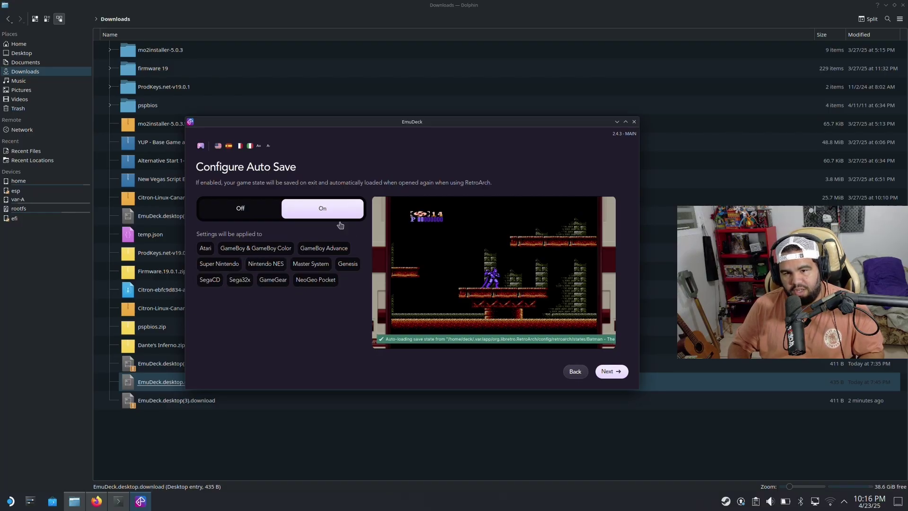
left_click(610, 371)
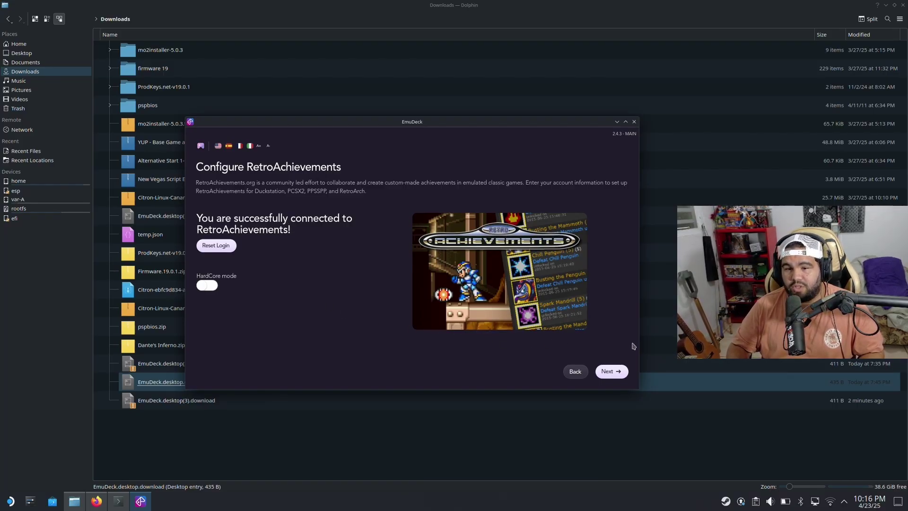
left_click(608, 372)
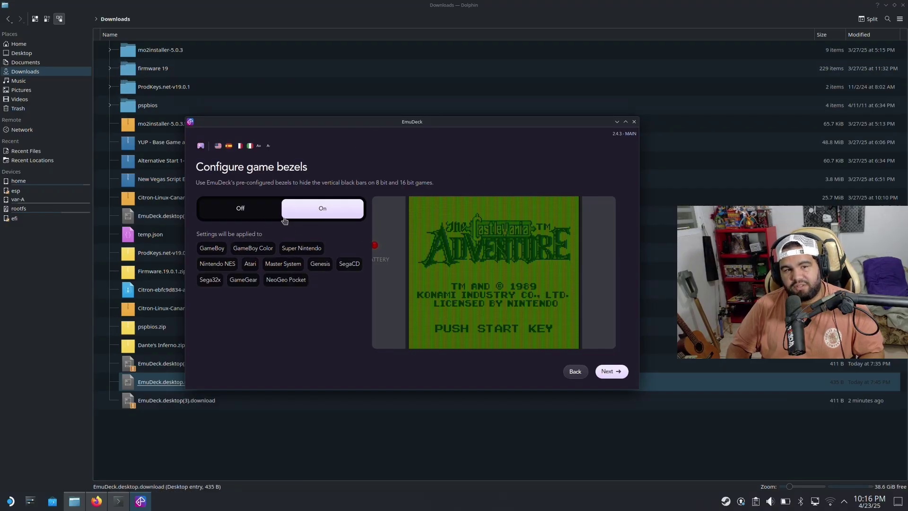
left_click(240, 211)
left_click(317, 209)
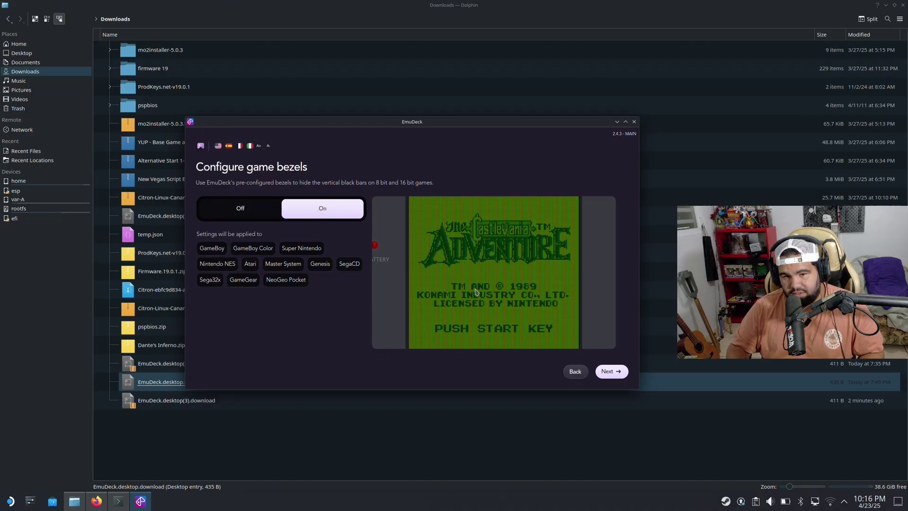
left_click(618, 371)
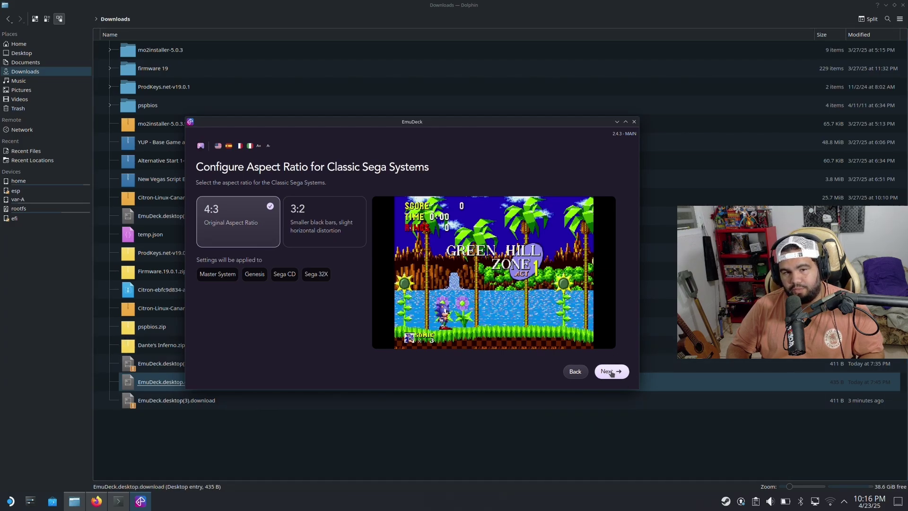
- Set aspect ratios: Classic Sega 4:3, Classic Nintendo default, 3D games 16:9, GameCube 16:9
left_click(609, 374)
left_click(609, 373)
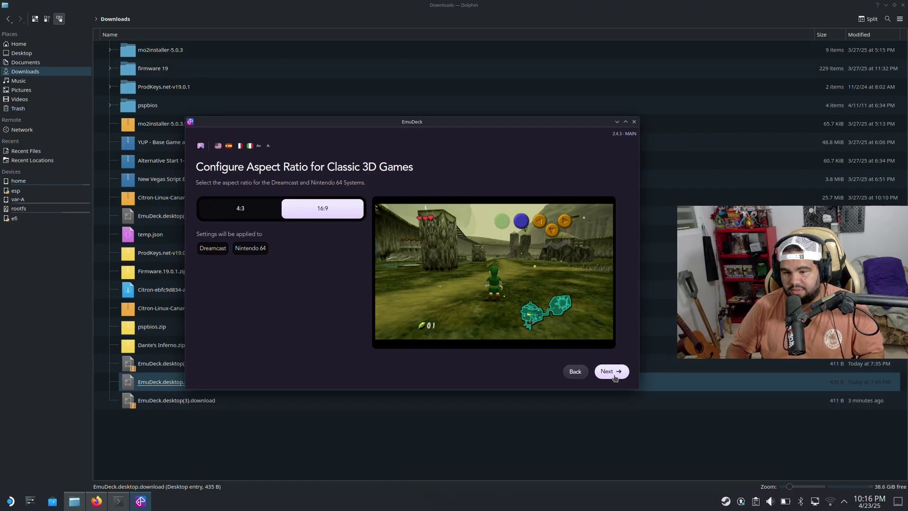
left_click(613, 375)
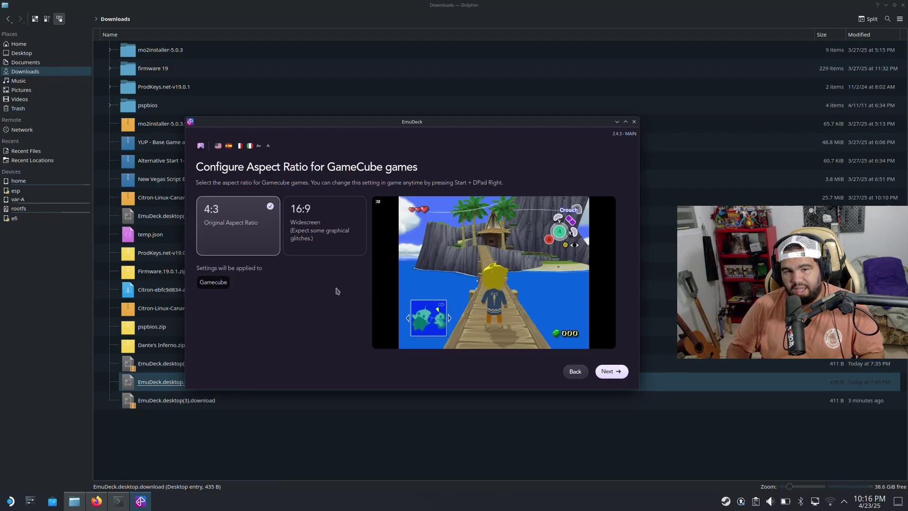
left_click(310, 248)
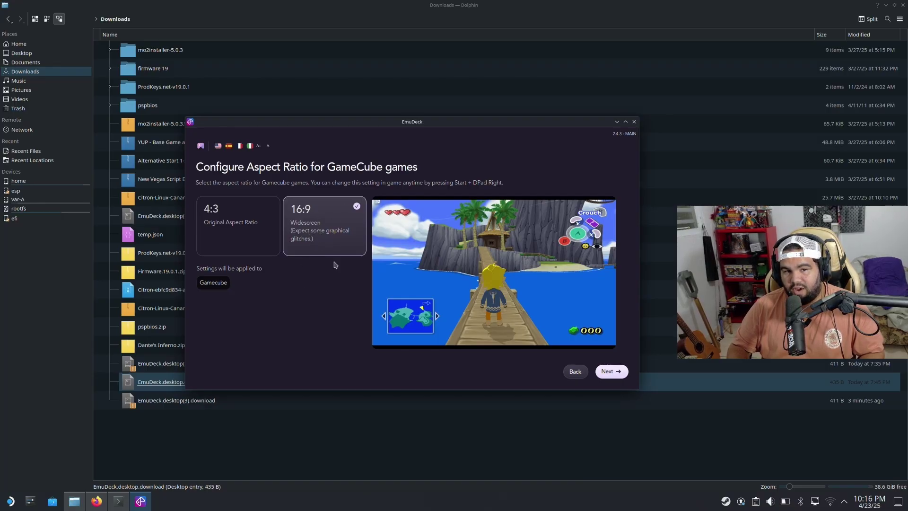
left_click(609, 375)
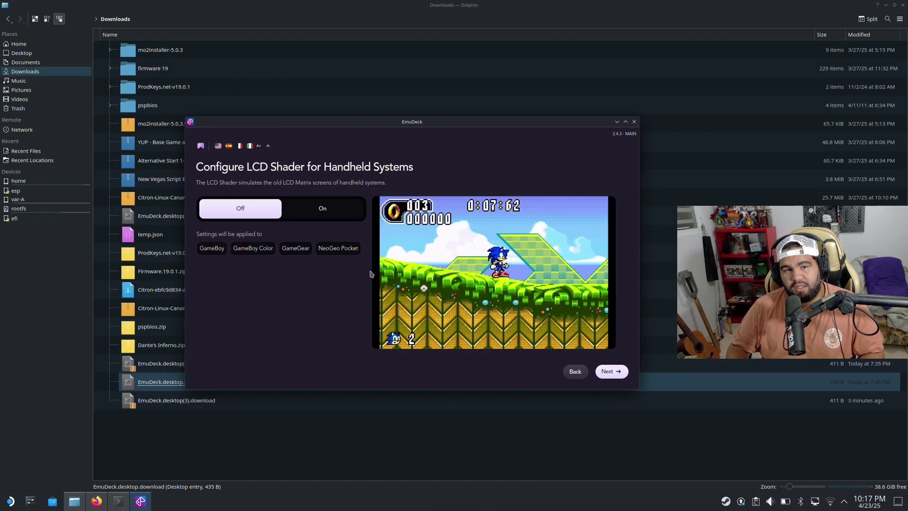
- Leave the LCD, 2D CRT and 3D CRT shaders at defaults and keep the A=B layout
left_click(609, 374)
left_click(609, 374)
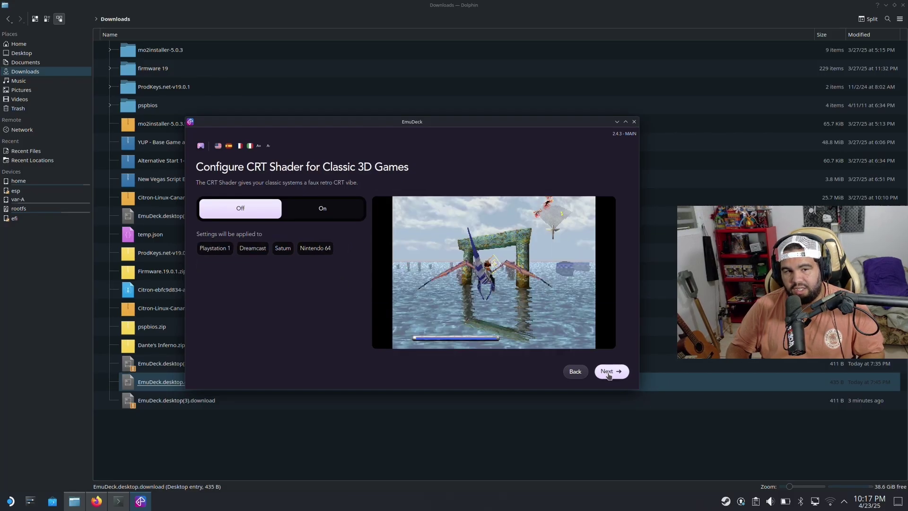
left_click(609, 374)
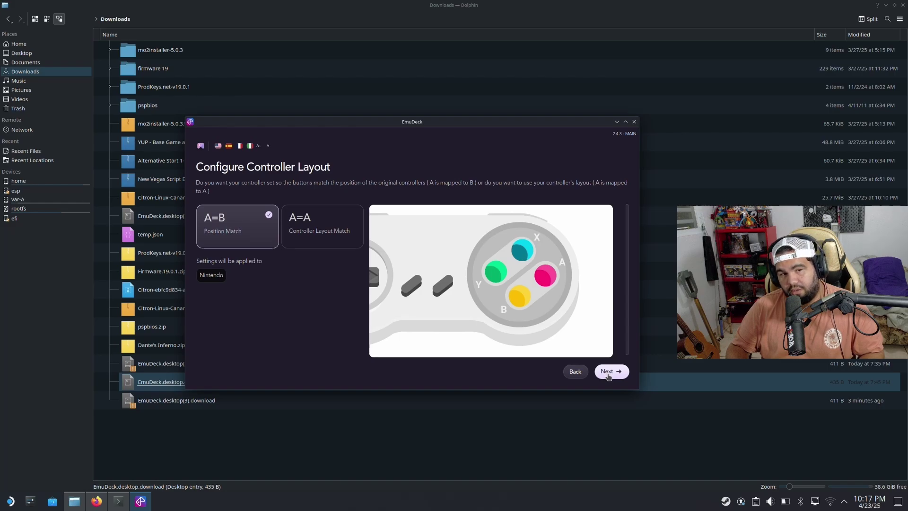
left_click(609, 374)
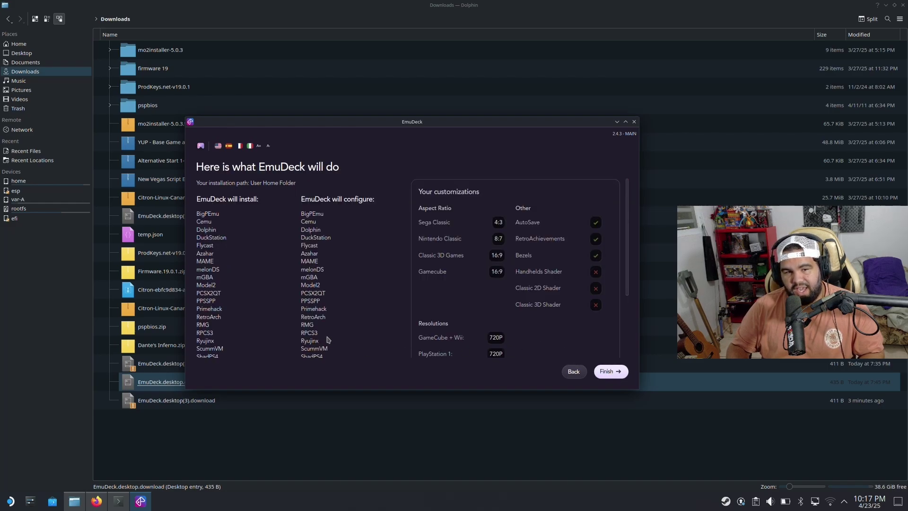
- Start the EmuDeck installation with these settings and let every emulator install
left_click(609, 373)
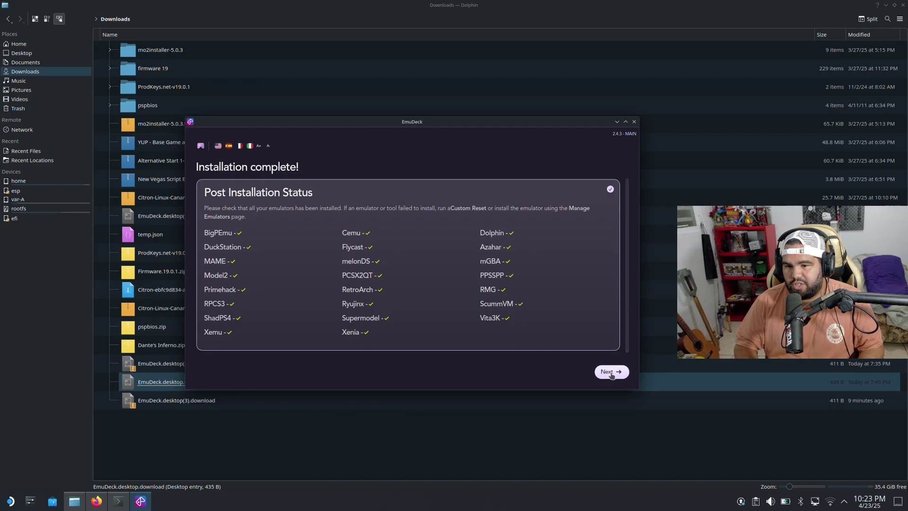
- Choose manual game copying and open the Emulation folder in Dolphin
left_click(610, 373)
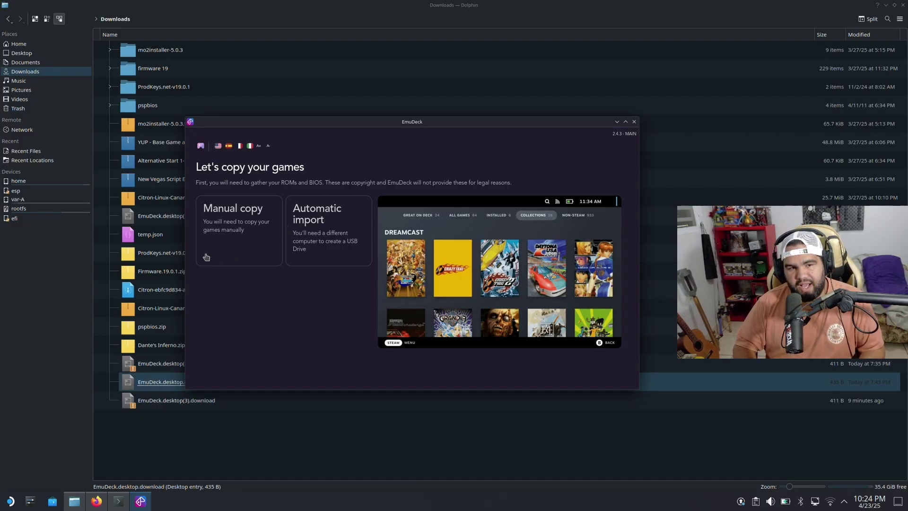
left_click(240, 246)
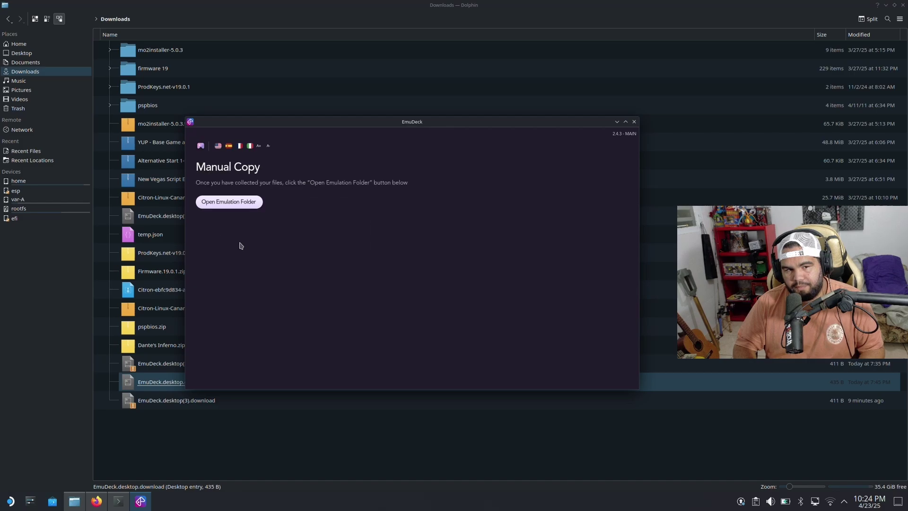
left_click(234, 206)
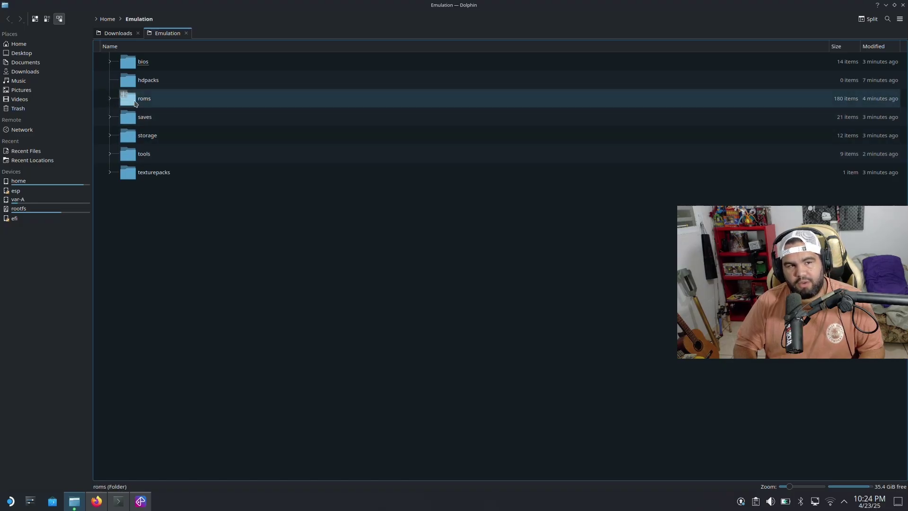
- Expand roms under Emulation, browse its console subfolders, and briefly expand and collapse ps2
left_click(110, 99)
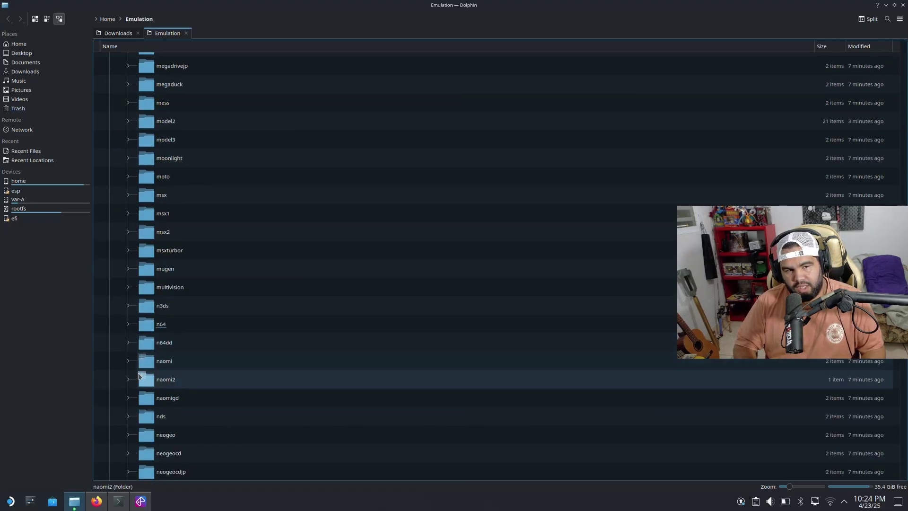
scroll(186, 286, "up", 20)
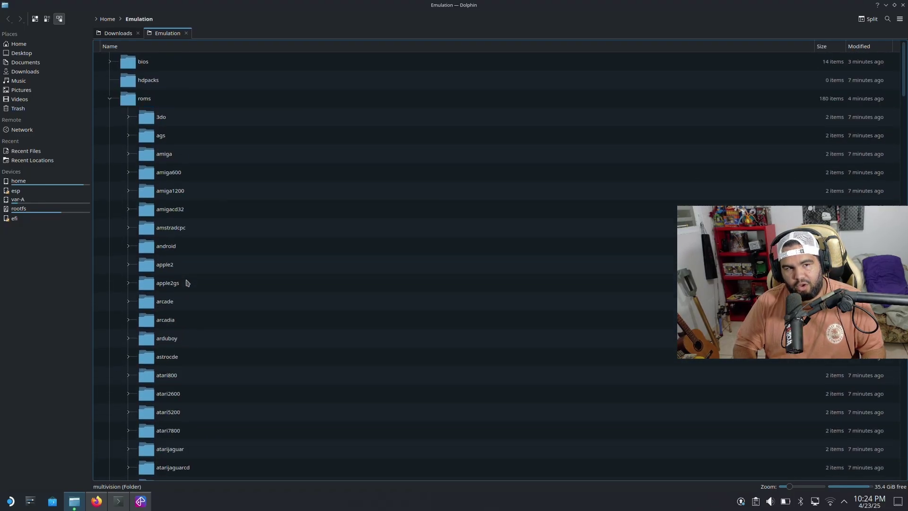
scroll(188, 283, "down", 20)
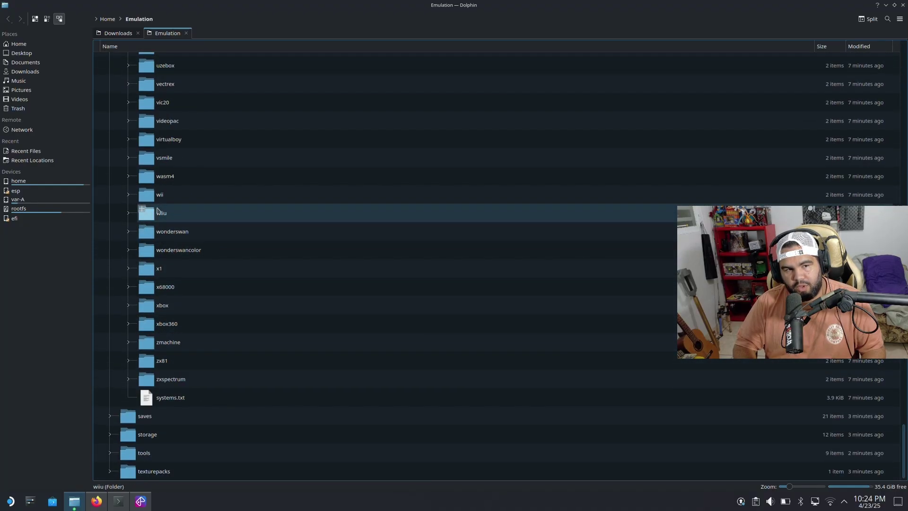
scroll(158, 211, "up", 15)
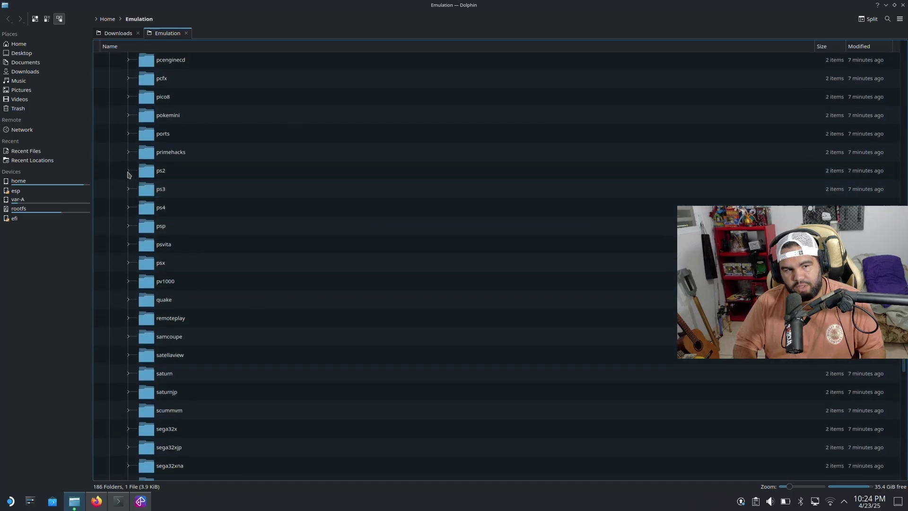
left_click(128, 171)
left_click(127, 171)
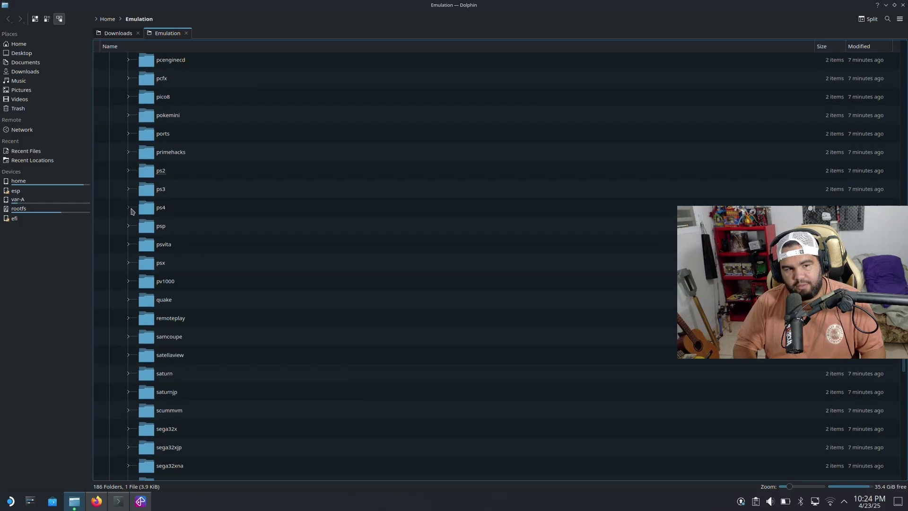
scroll(134, 407, "down", 15)
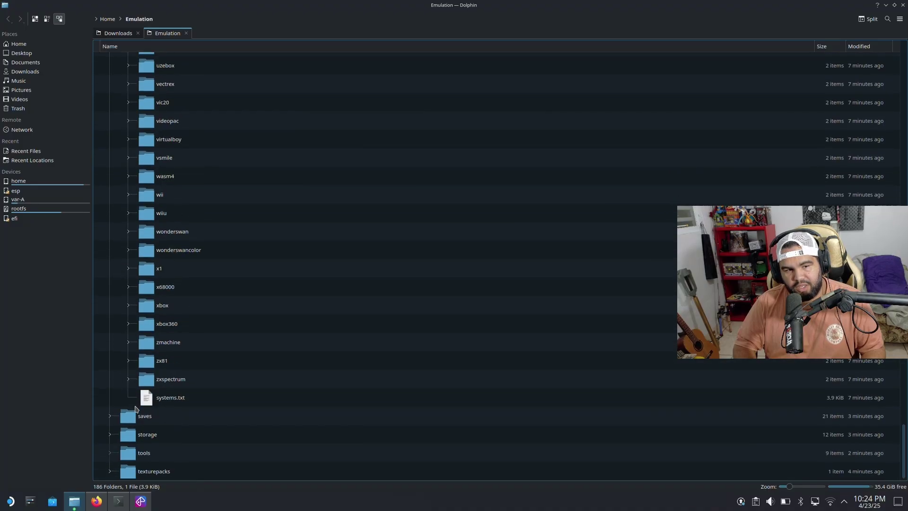
scroll(135, 408, "up", 3)
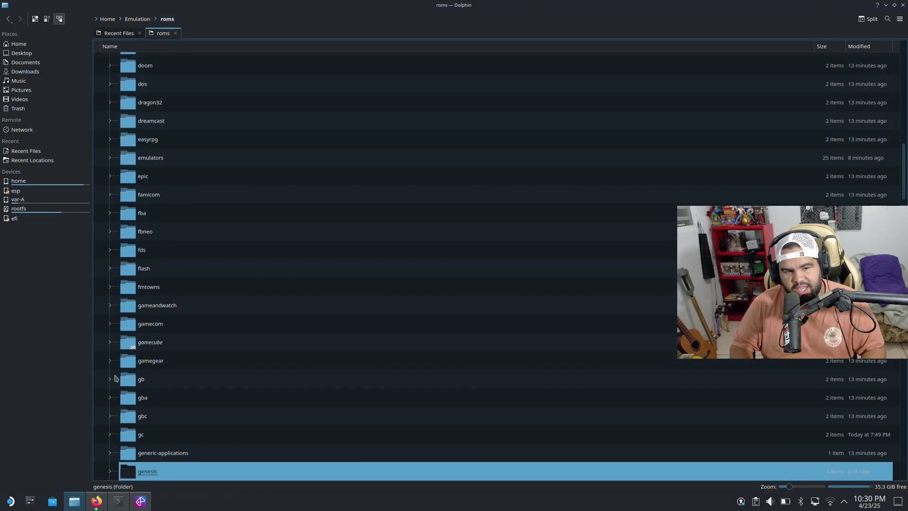
- Open the genesis folder to show the Sonic The Hedgehog (USA, Europe).md ROM
scroll(140, 398, "down", 13)
scroll(140, 398, "up", 10)
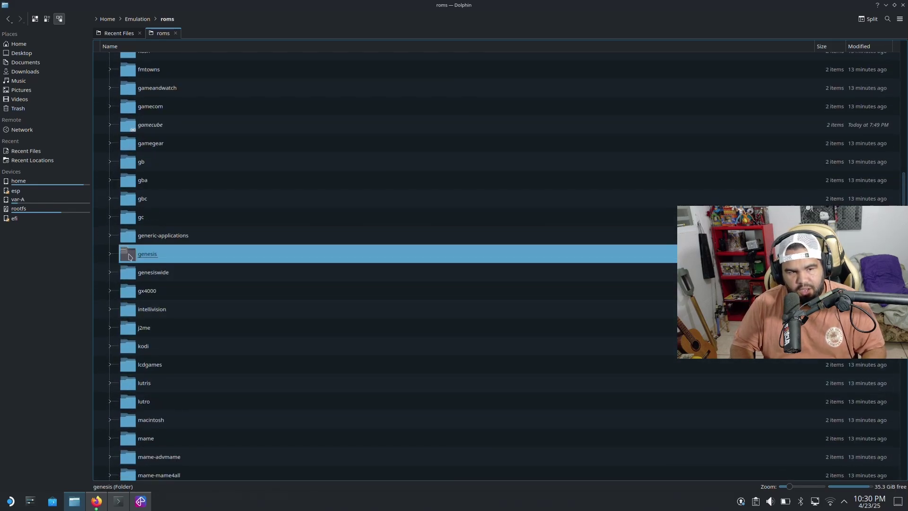
left_click(147, 261)
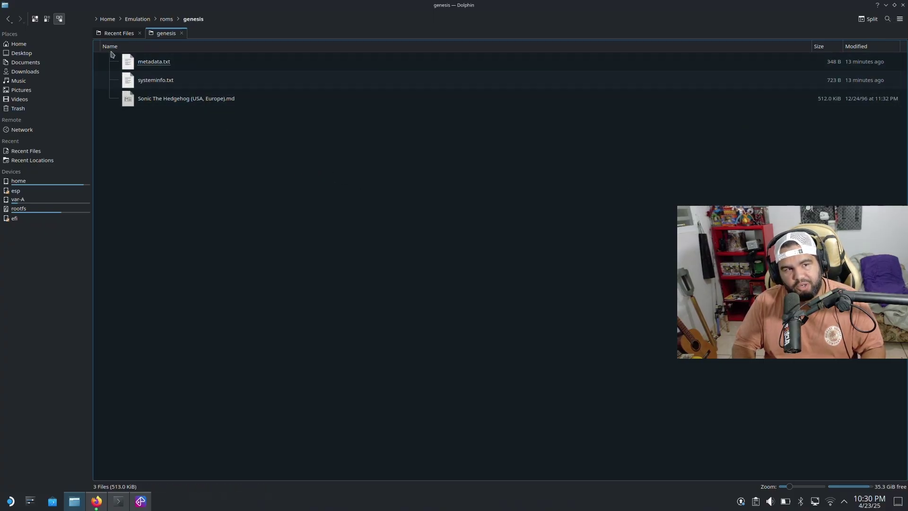
- Navigate Home > Emulation > roms to review the ROM folders, then close Dolphin
left_click(106, 21)
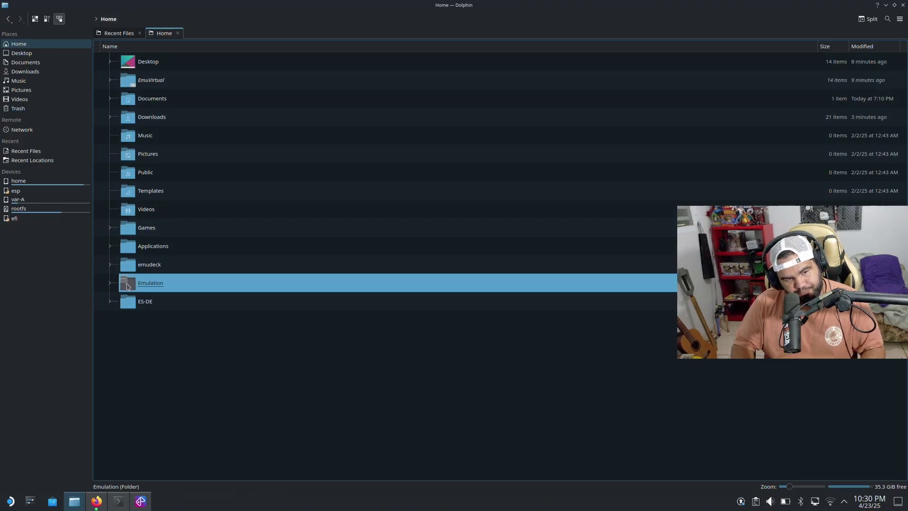
left_click(127, 286)
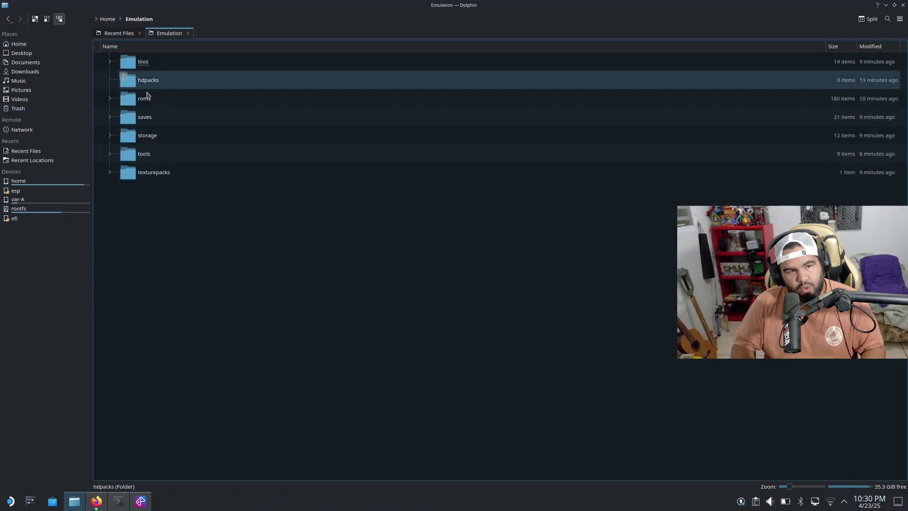
left_click(127, 102)
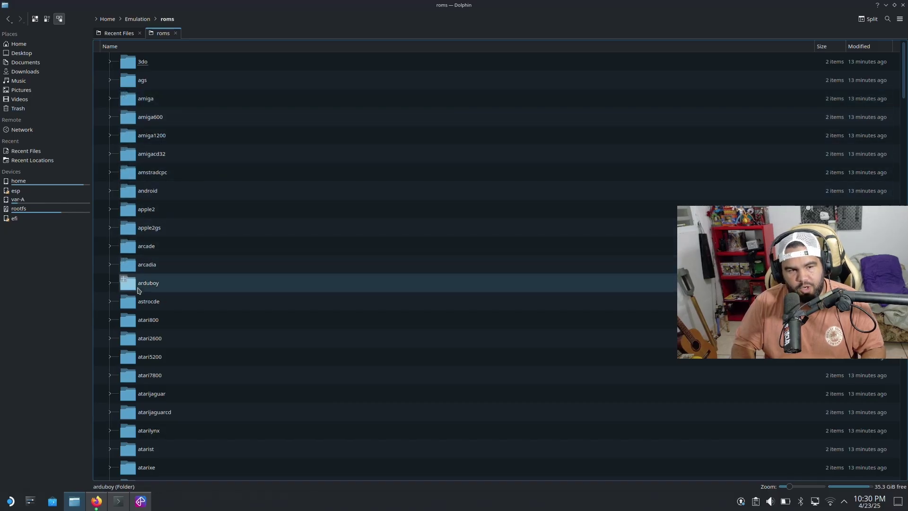
scroll(140, 286, "down", 15)
scroll(139, 289, "down", 2)
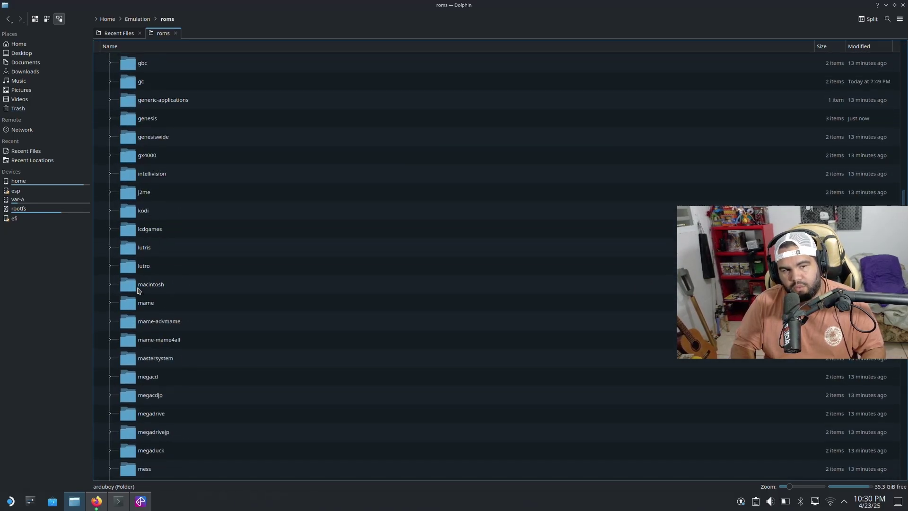
scroll(139, 290, "up", 8)
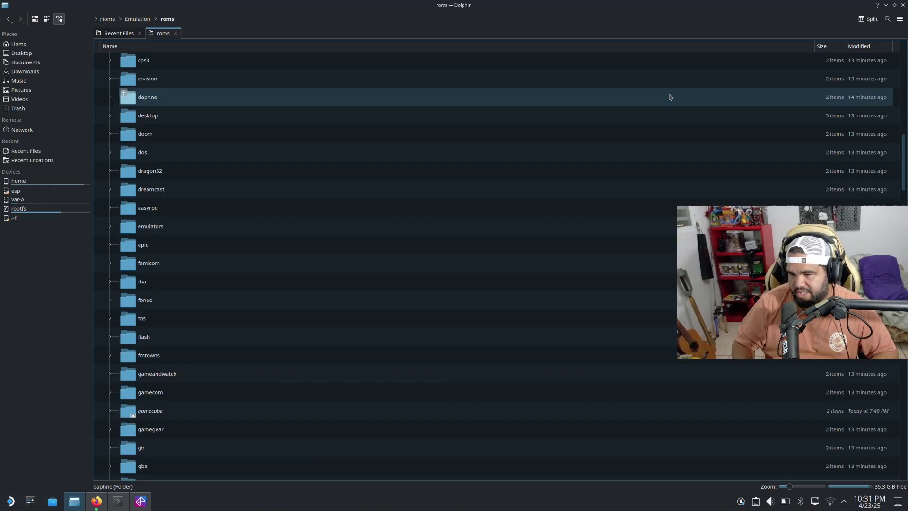
left_click(903, 5)
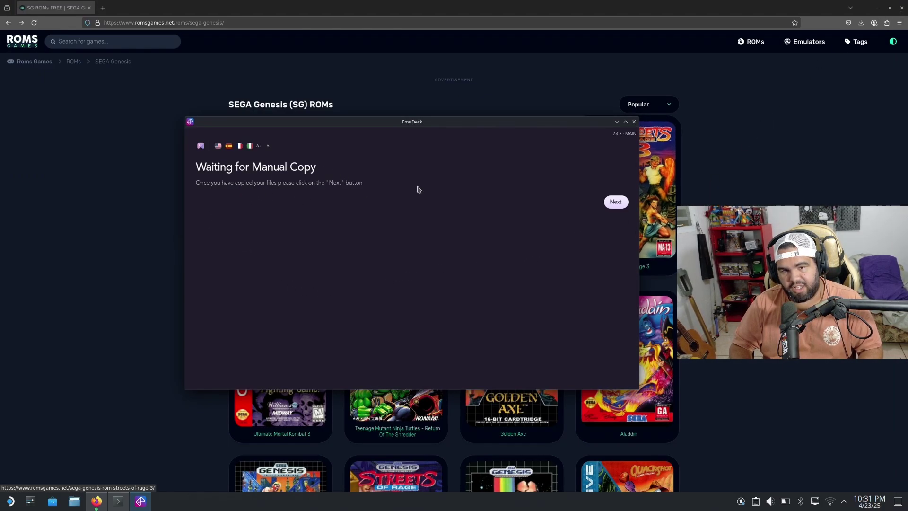
- Confirm the manual ROM copy is done and launch Steam ROM Manager from EmuDeck
left_click(615, 201)
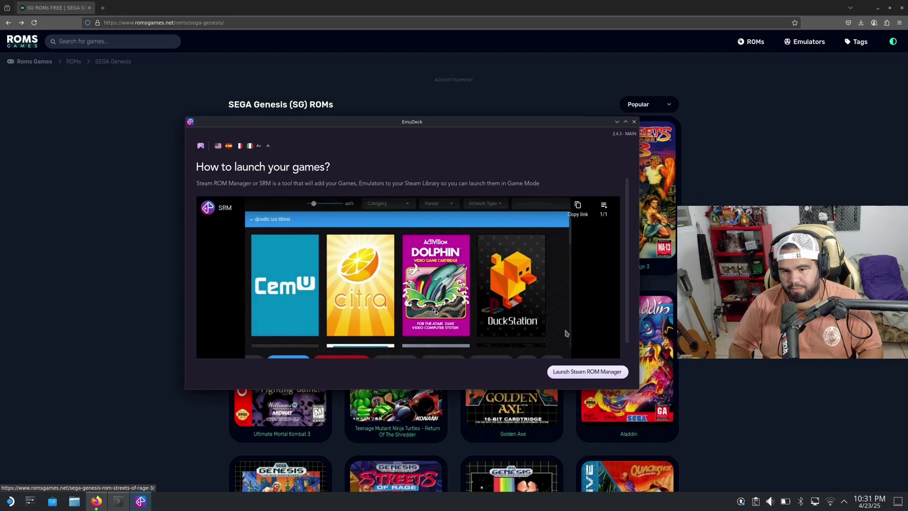
left_click(575, 373)
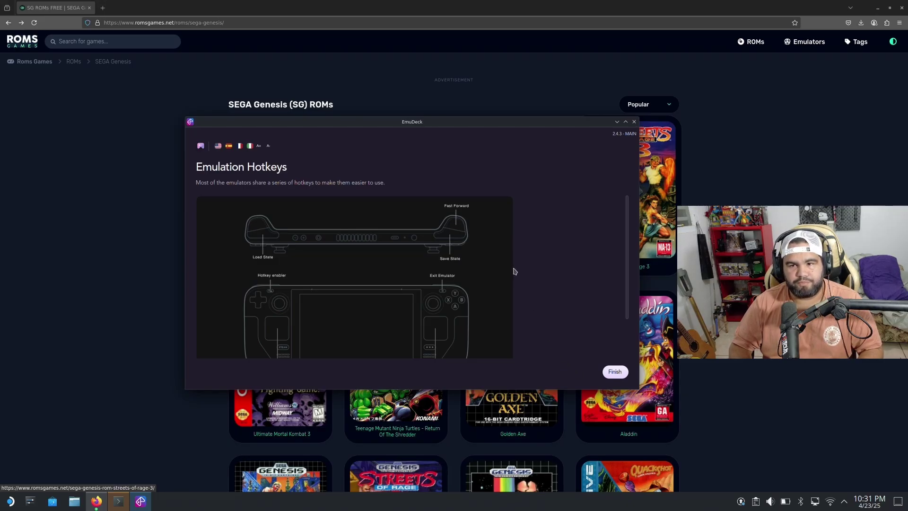
- Agree to exit Steam, minimize EmuDeck, and maximize Steam ROM Manager to full screen
left_click(114, 504)
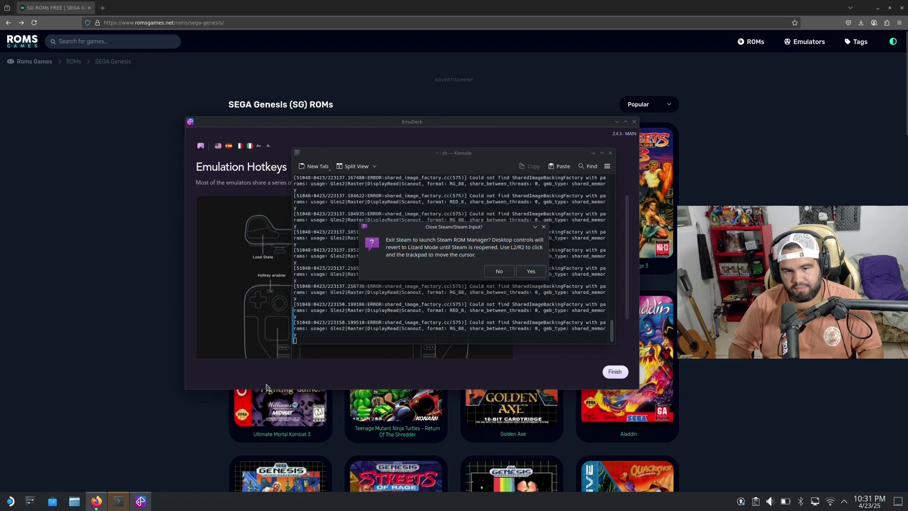
left_click(537, 273)
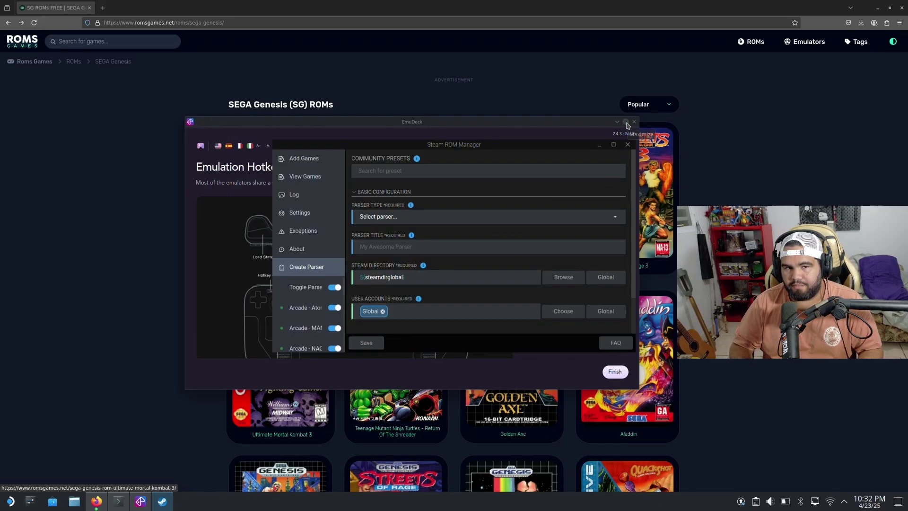
left_click(625, 122)
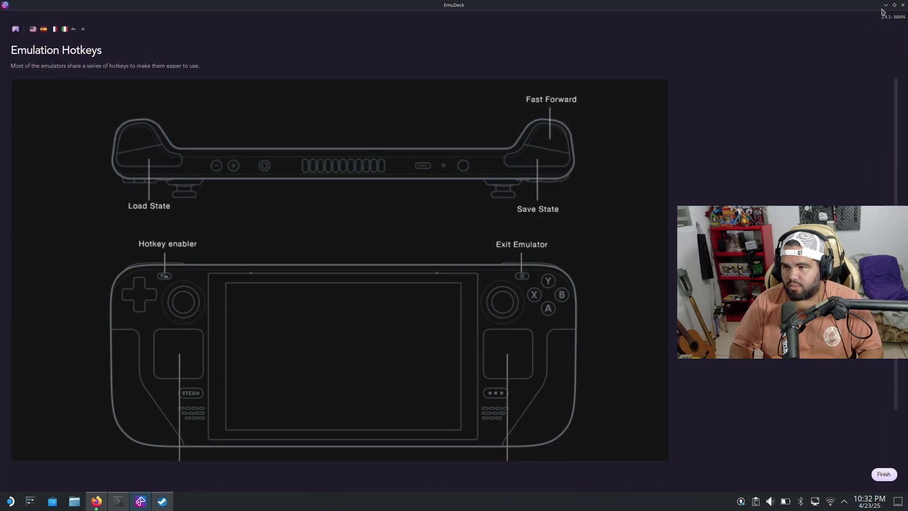
left_click(885, 6)
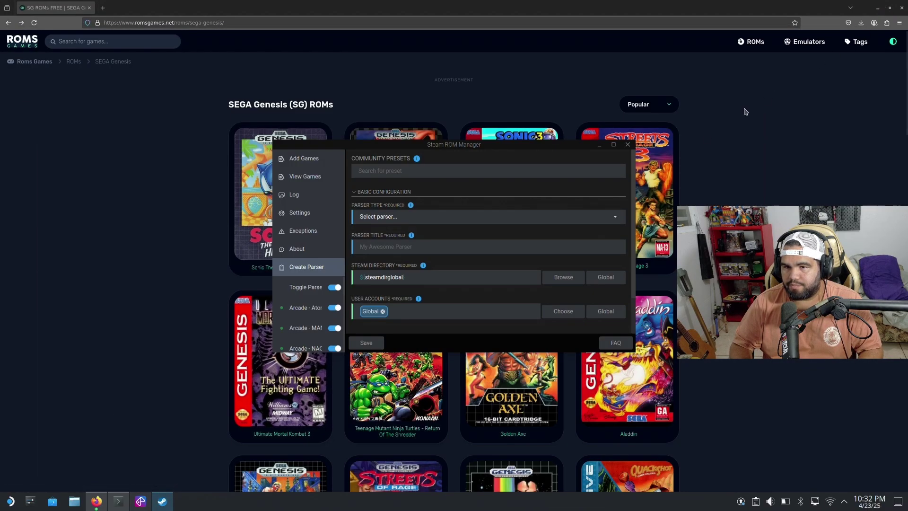
left_click(613, 145)
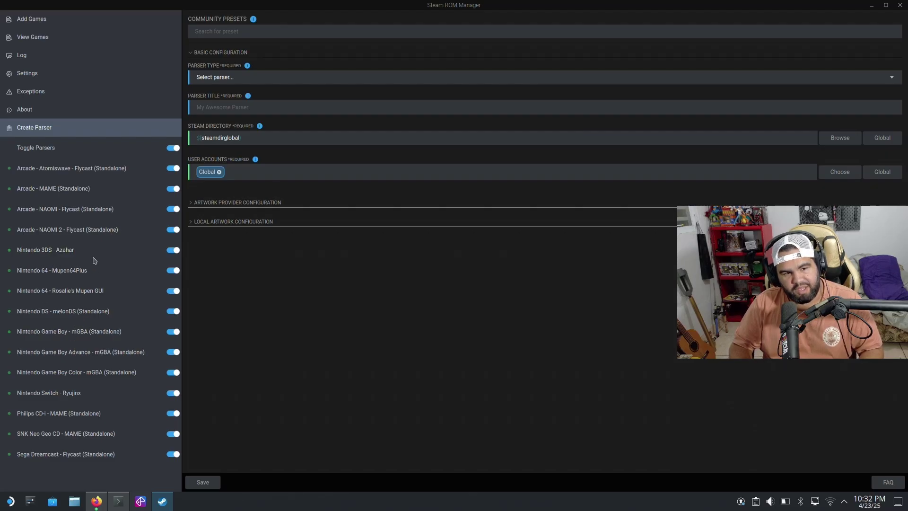
- Parse games under Add Games, save the EmulationStation entry to Steam, and close the manager
left_click(32, 20)
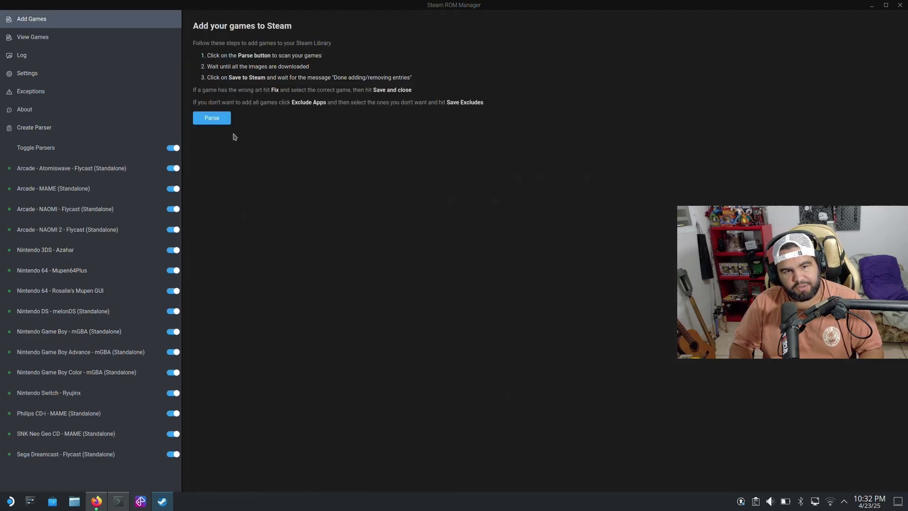
left_click(210, 119)
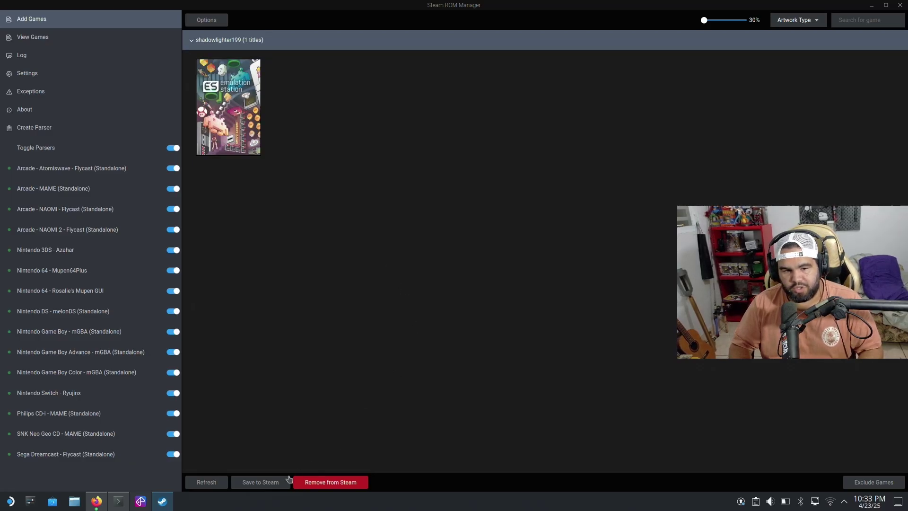
left_click(259, 485)
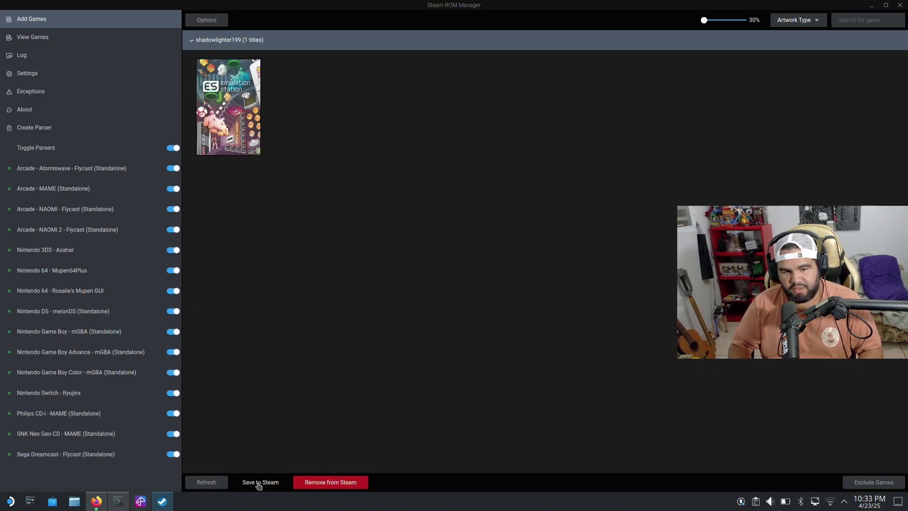
left_click(899, 6)
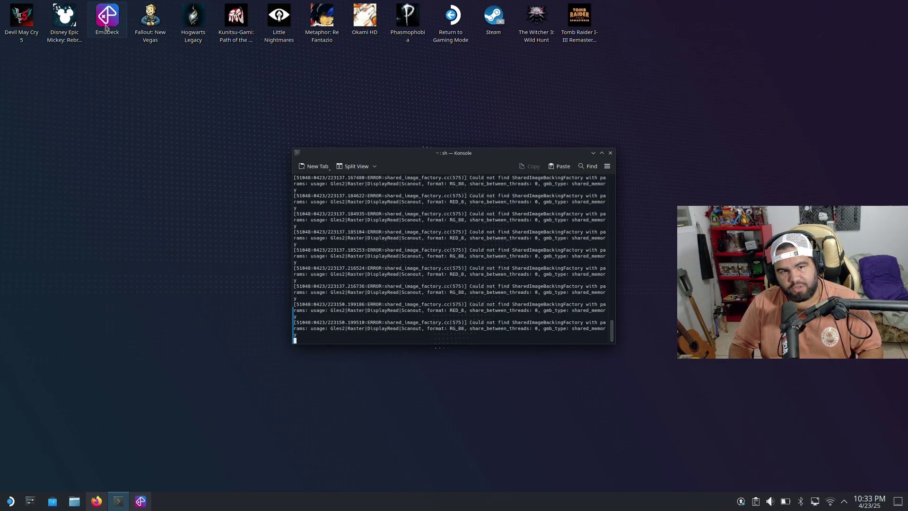
- Close the Konsole terminal window, leaving the desktop clear
left_click(610, 154)
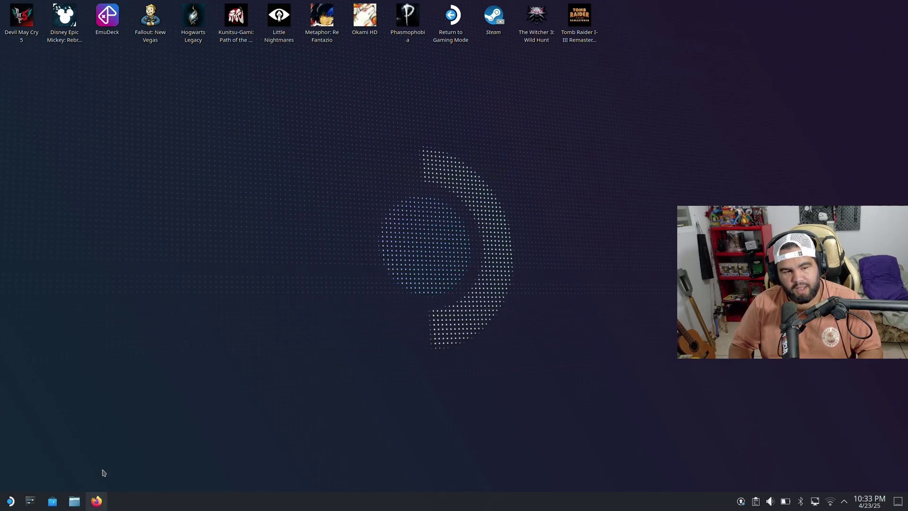
mouse_move(90, 496)
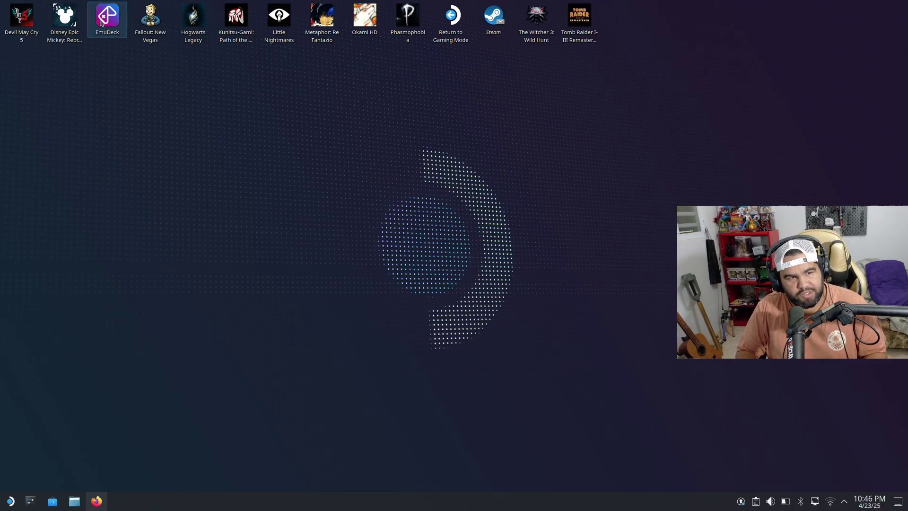
- Relaunch the Steam-ROM-Manager AppImage, let it close Steam, and parse for games under Add Games
key("super")
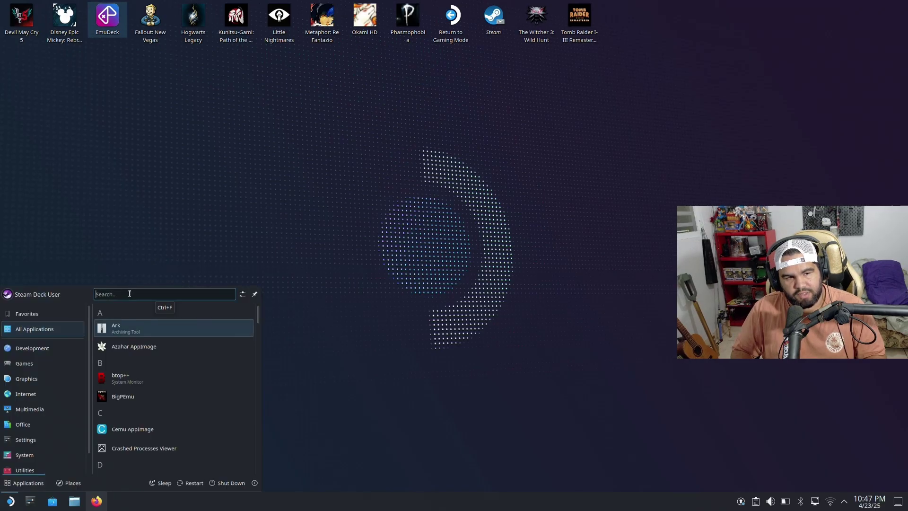
scroll(142, 416, "down", 10)
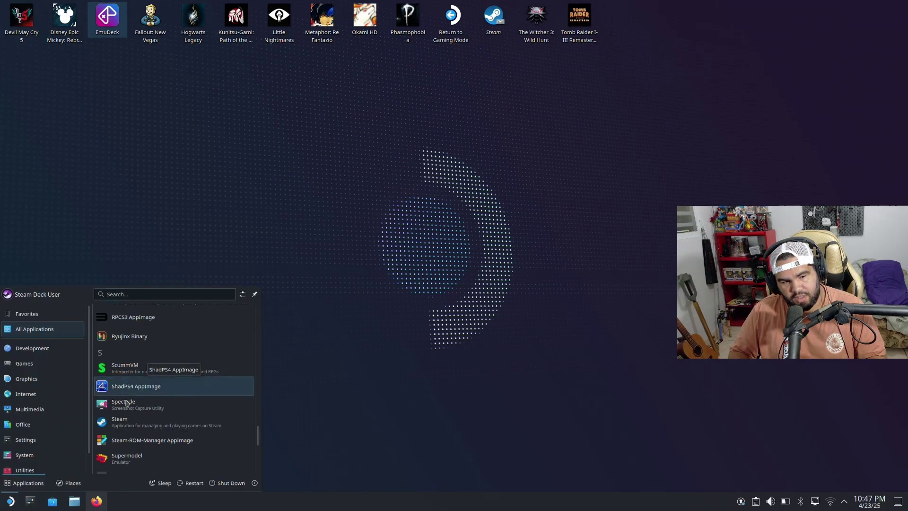
left_click(127, 447)
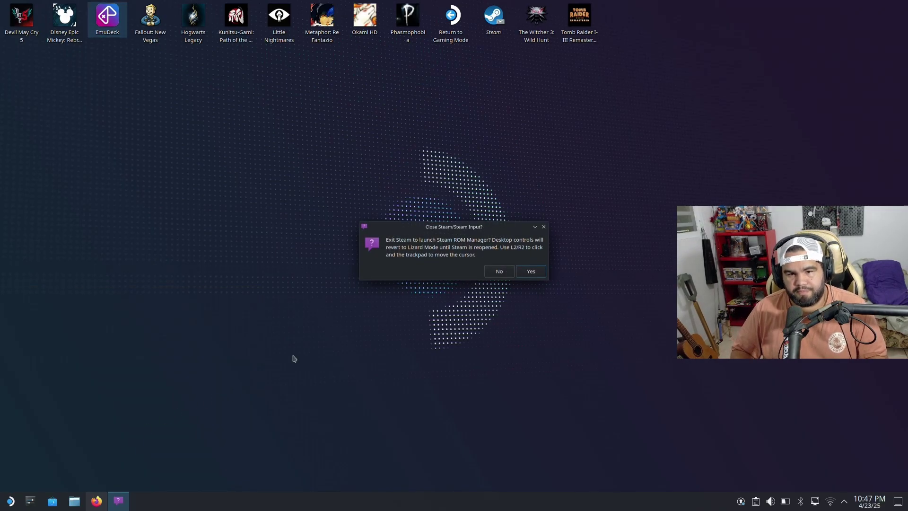
left_click(532, 272)
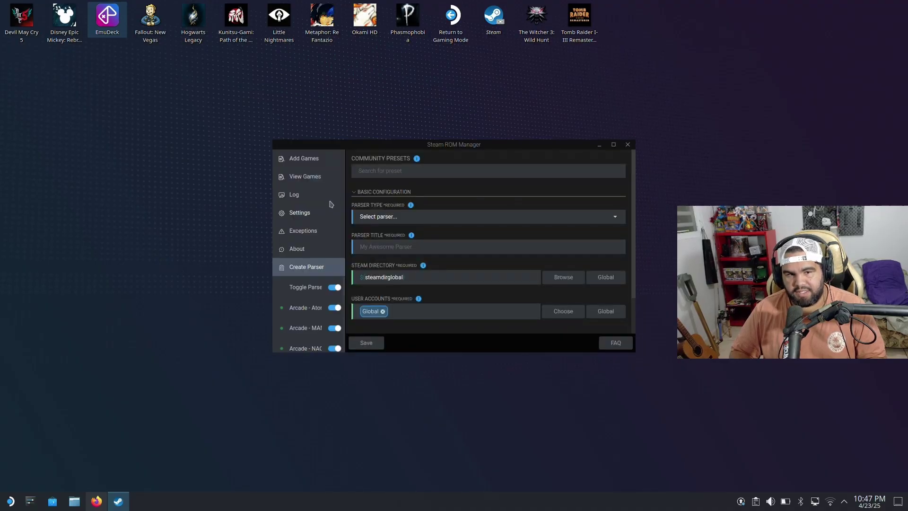
left_click(318, 163)
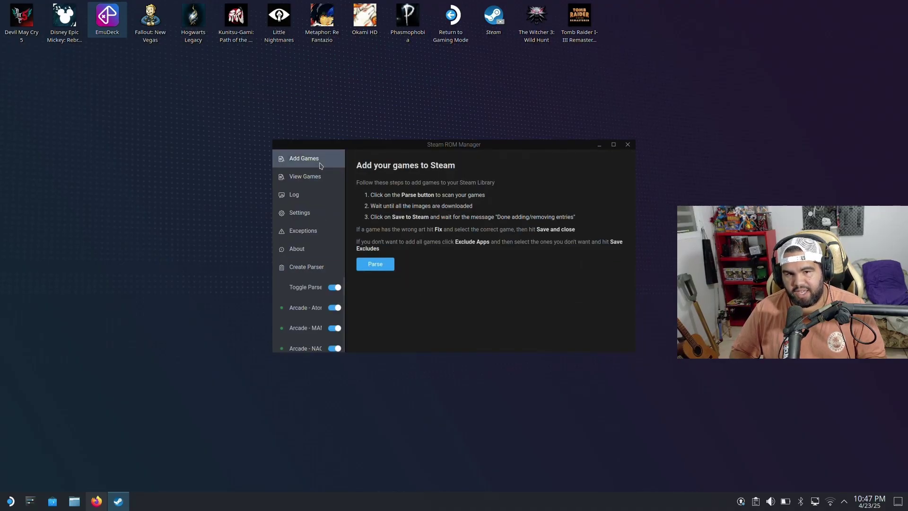
left_click(370, 271)
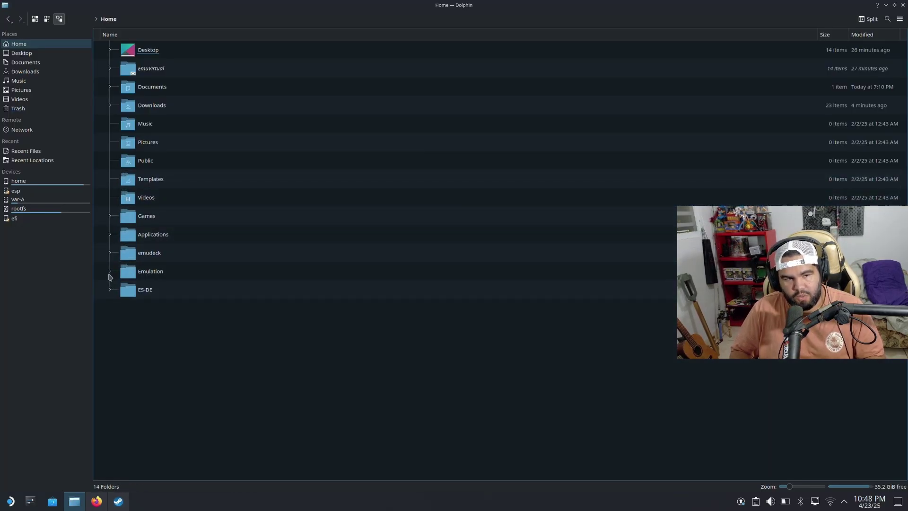
- Expand Emulation > roms in the Home tree and open n64, which holds only metadata.txt and systeminfo.txt
left_click(110, 272)
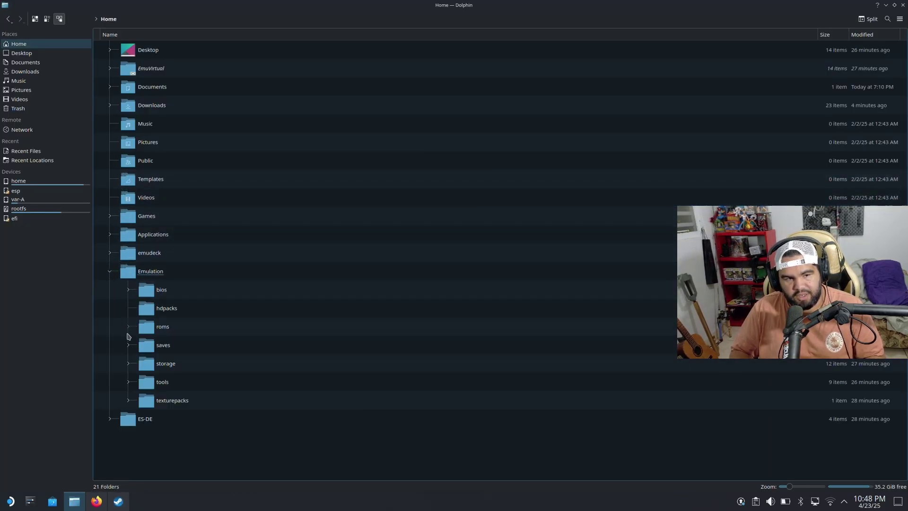
left_click(128, 331)
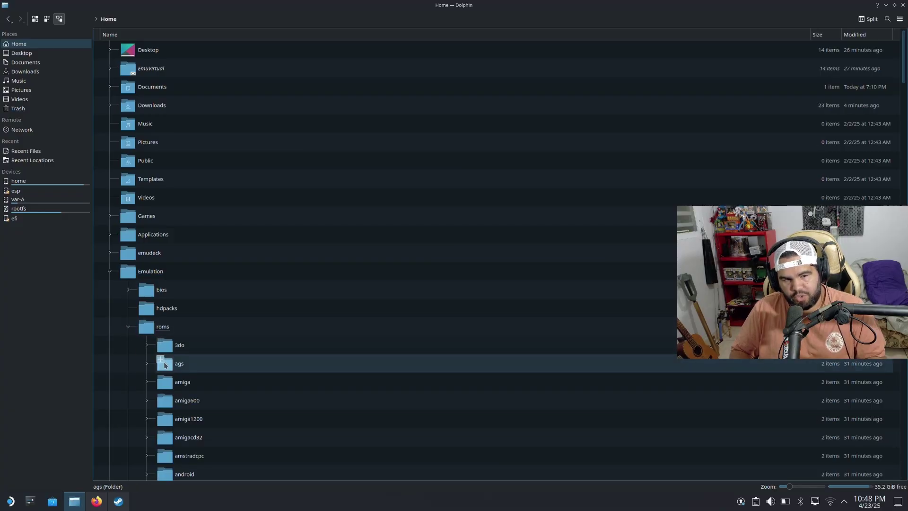
scroll(161, 401, "down", 12)
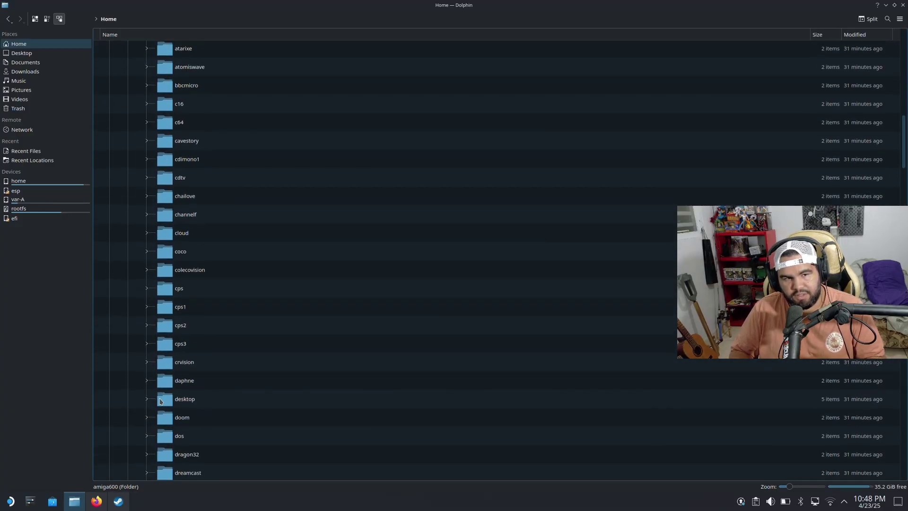
scroll(160, 401, "down", 3)
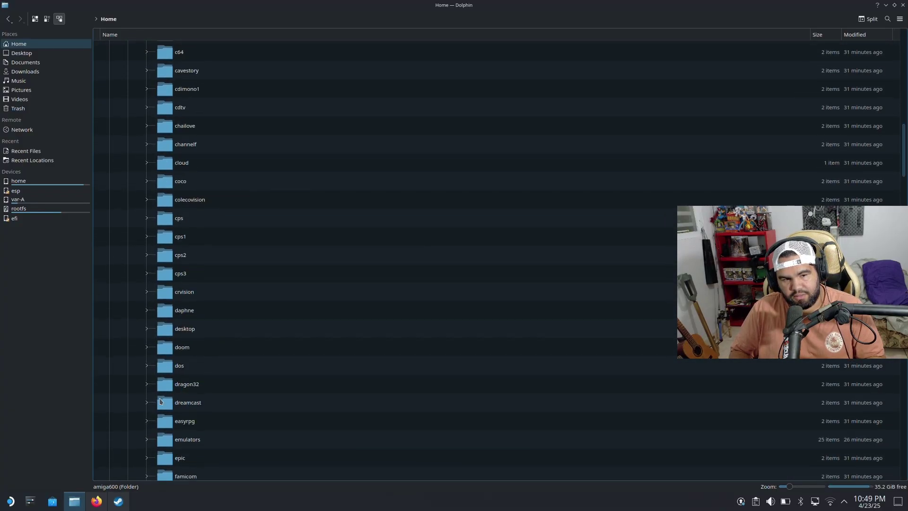
scroll(160, 401, "down", 4)
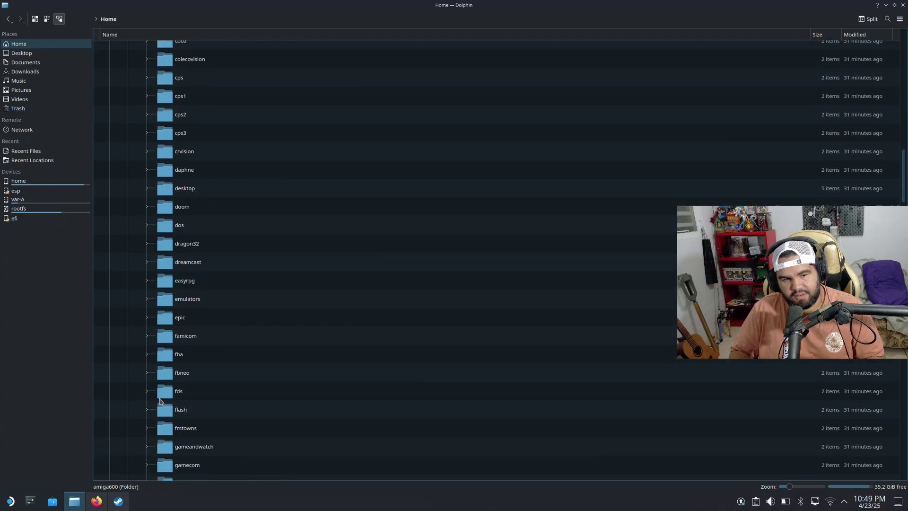
scroll(160, 401, "down", 8)
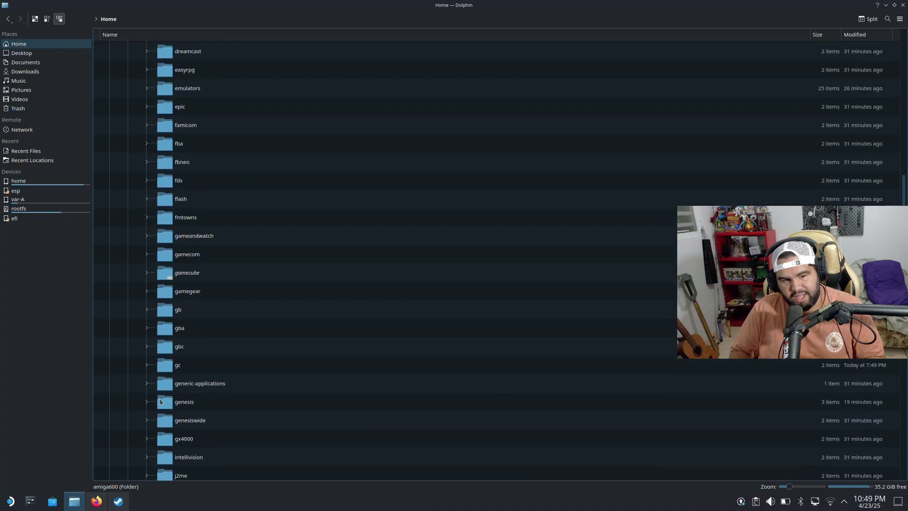
scroll(159, 401, "down", 6)
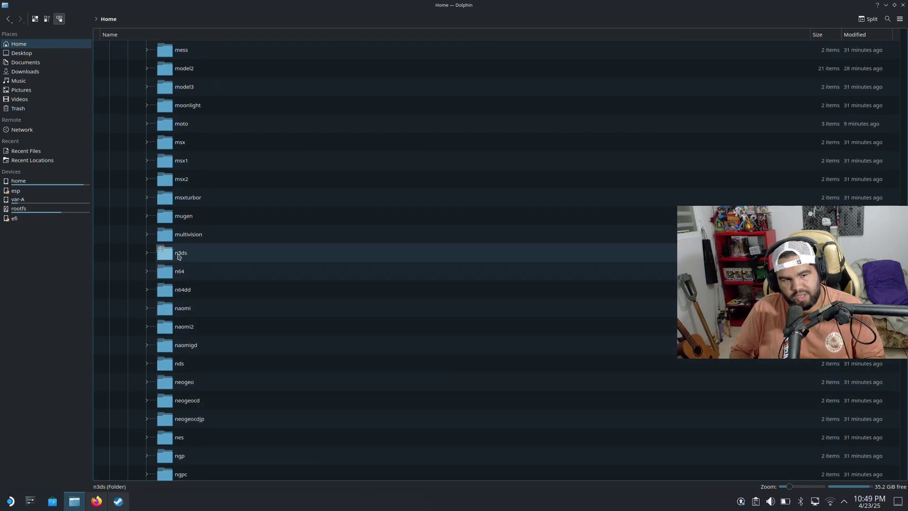
left_click(146, 273)
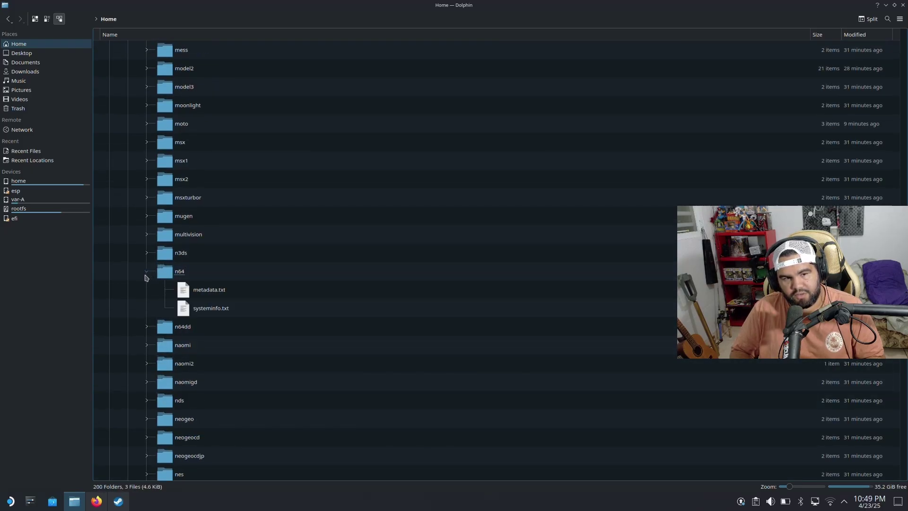
- Open Donkey Kong Country.zip from the Downloads folder in Ark
left_click(146, 272)
left_click(24, 71)
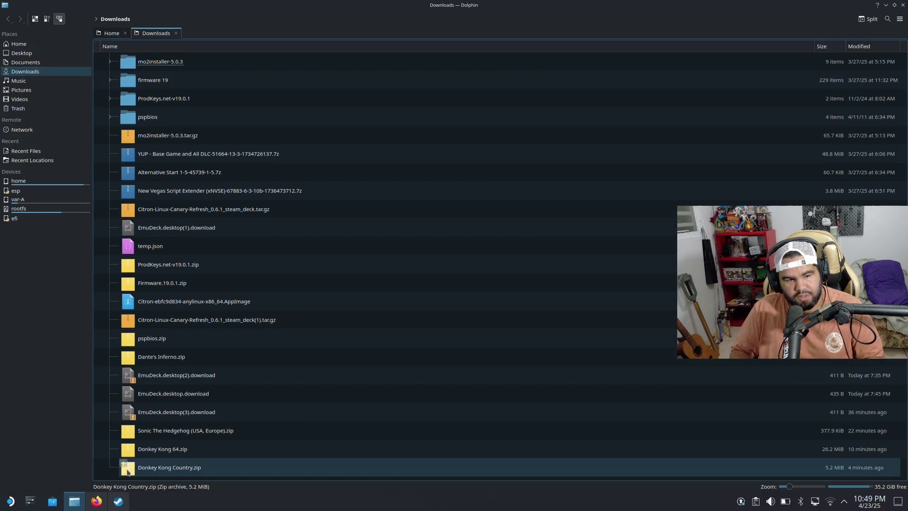
double_click(128, 468)
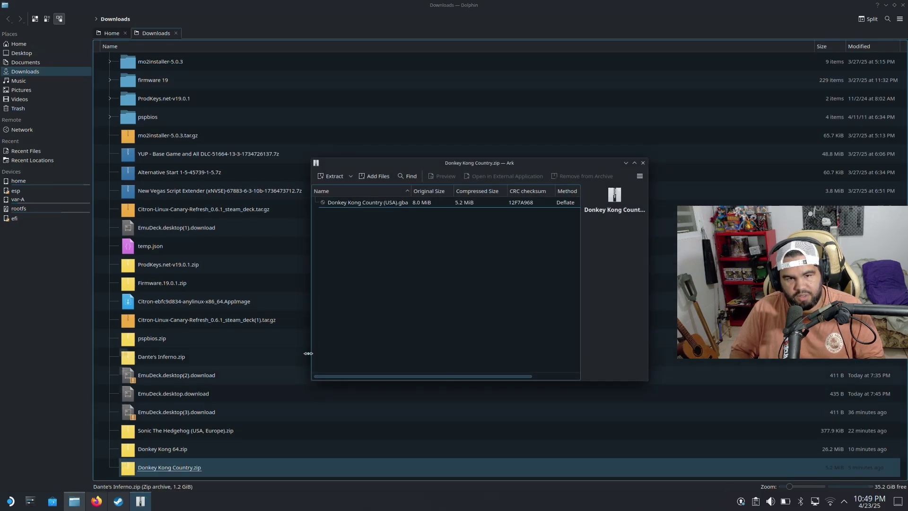
- Extract the archive into Home/Emulation/roms/n64
left_click(351, 177)
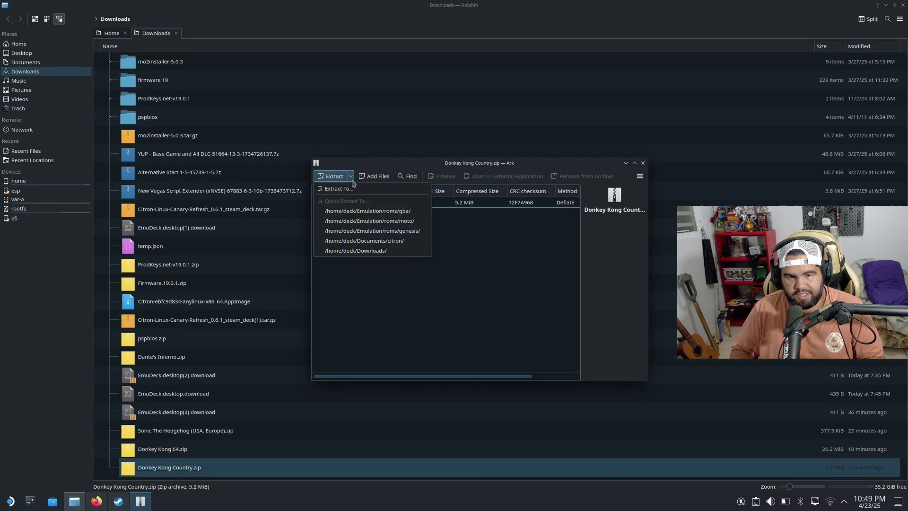
left_click(343, 190)
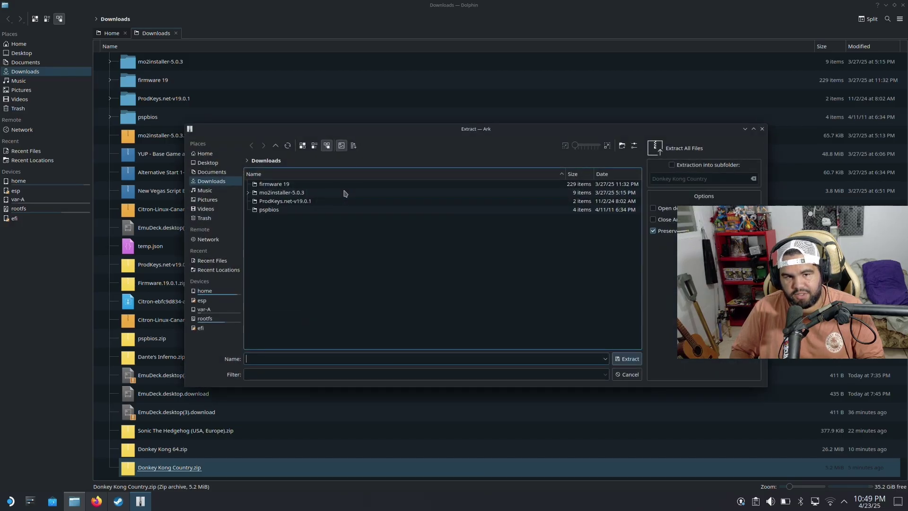
left_click(202, 154)
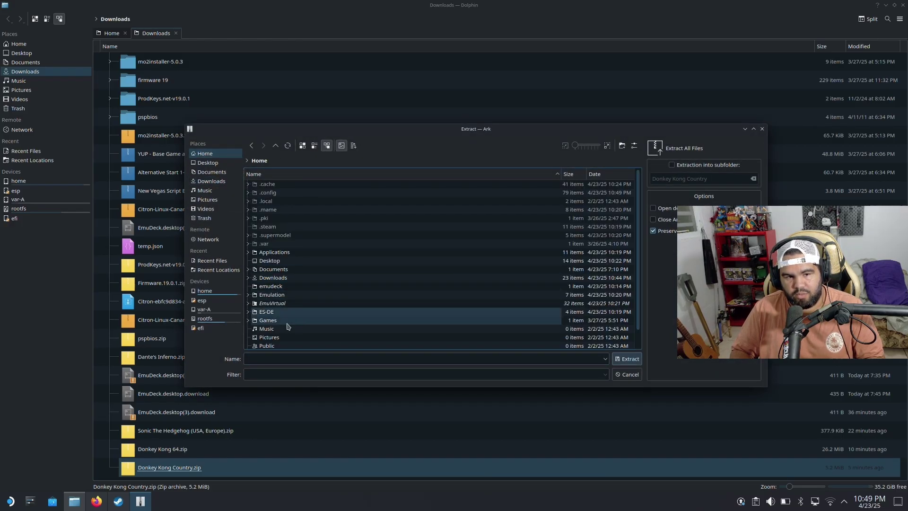
left_click(248, 295)
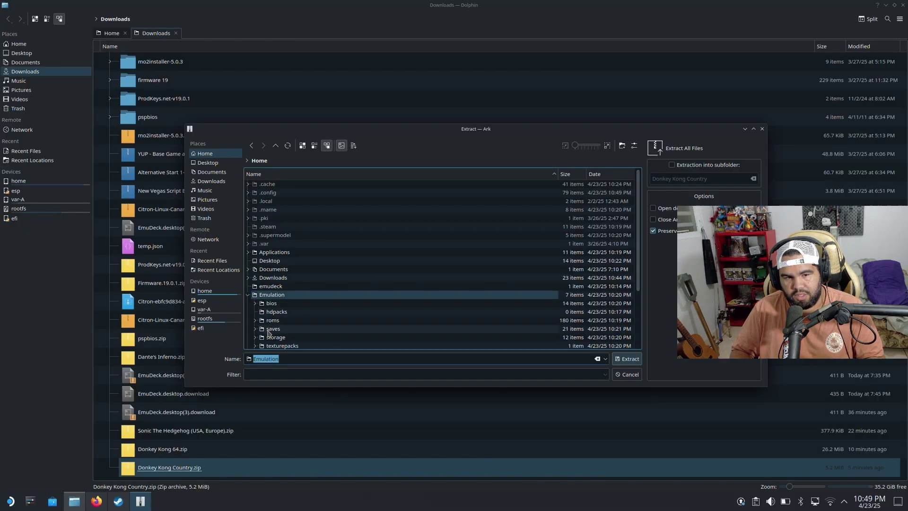
left_click(256, 321)
scroll(326, 320, "down", 20)
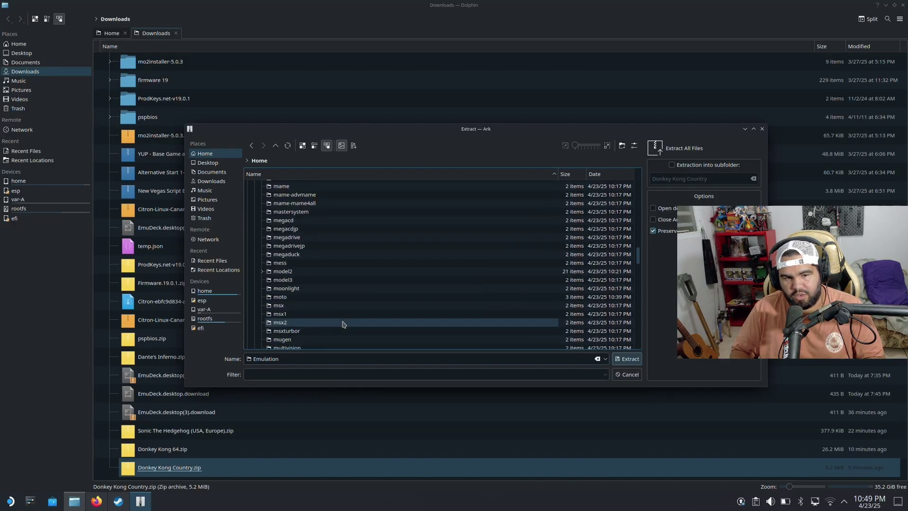
scroll(344, 325, "down", 3)
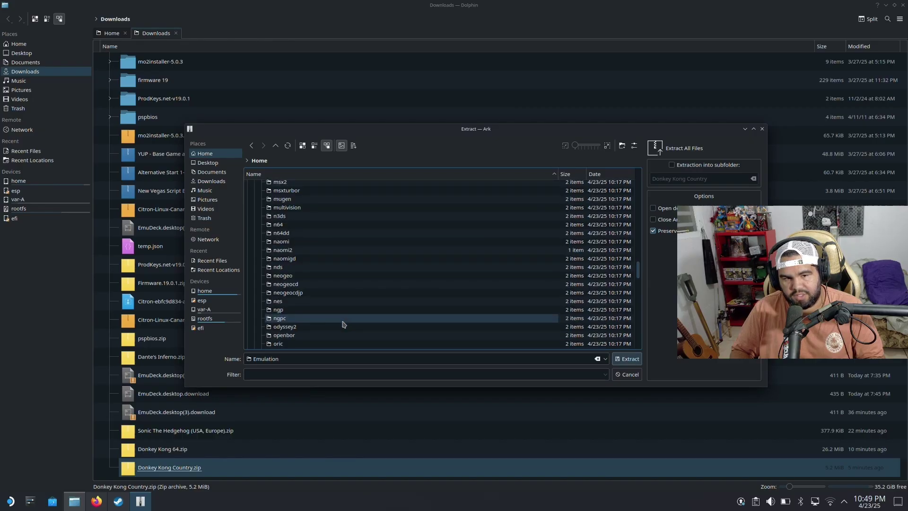
left_click(268, 225)
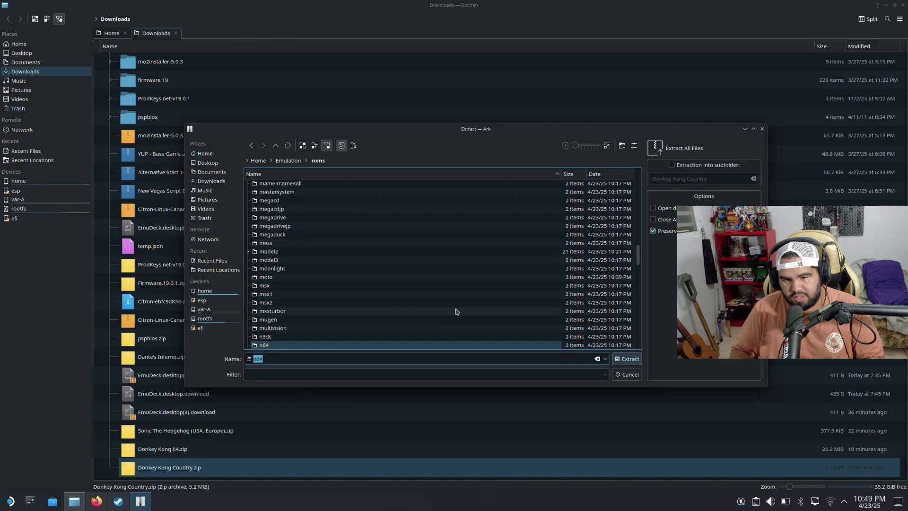
left_click(635, 360)
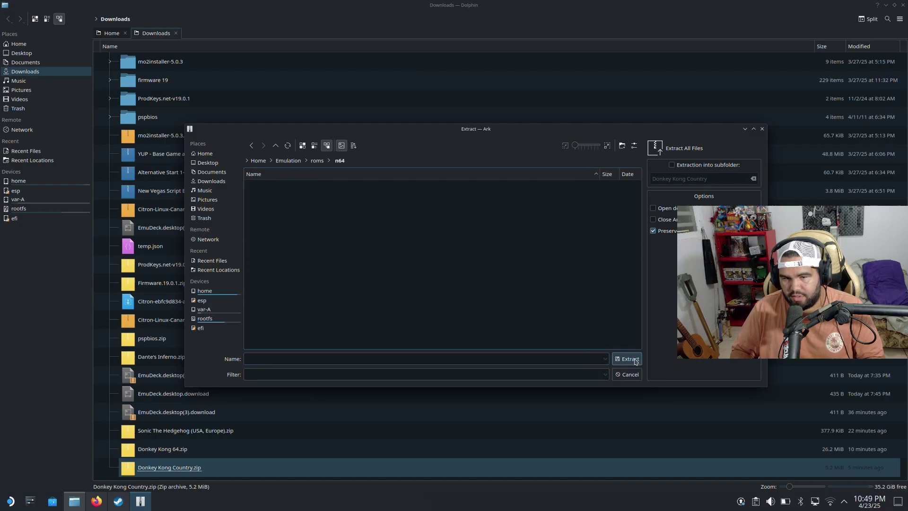
left_click(635, 361)
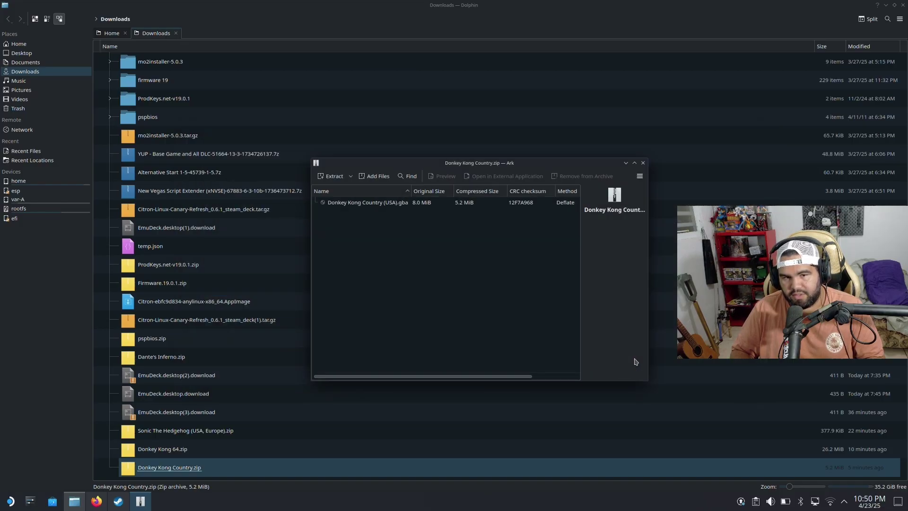
- Move Donkey Kong Country (USA).gba from the n64 folder to the Trash
left_click(643, 162)
key("ctrl+Tab")
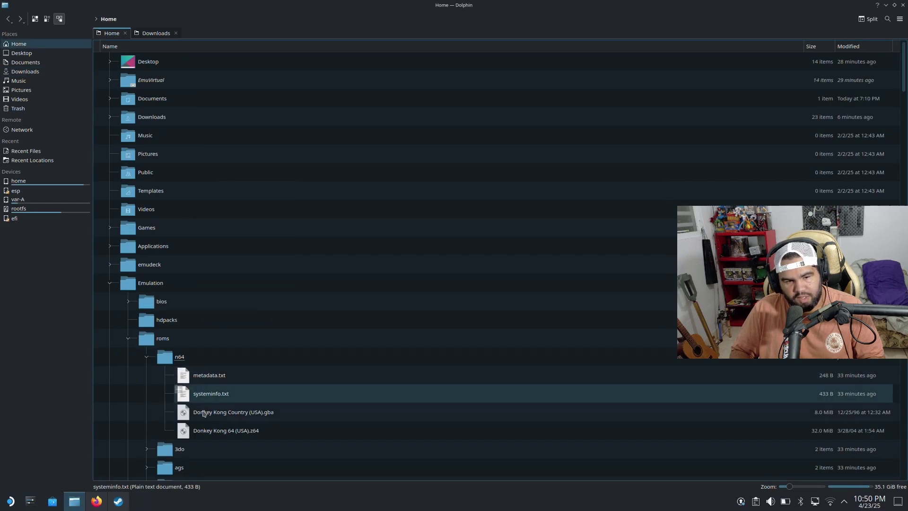
right_click(234, 418)
mouse_move(267, 377)
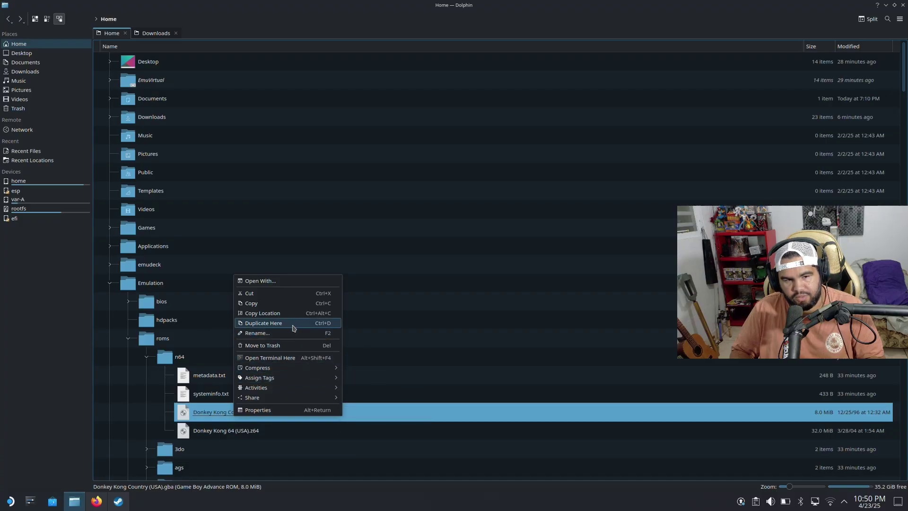
left_click(276, 346)
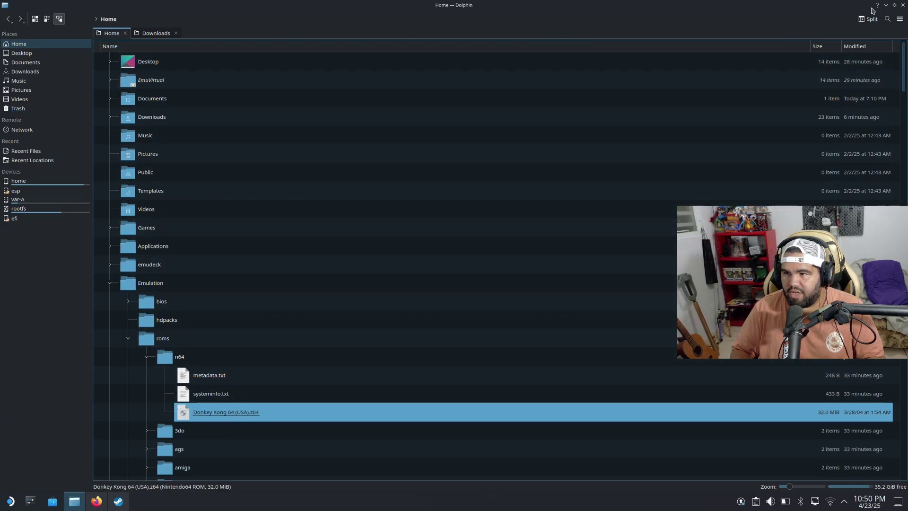
- Refresh the Add Games list and save all three titles, including Donkey Kong Country, to Steam
left_click(903, 5)
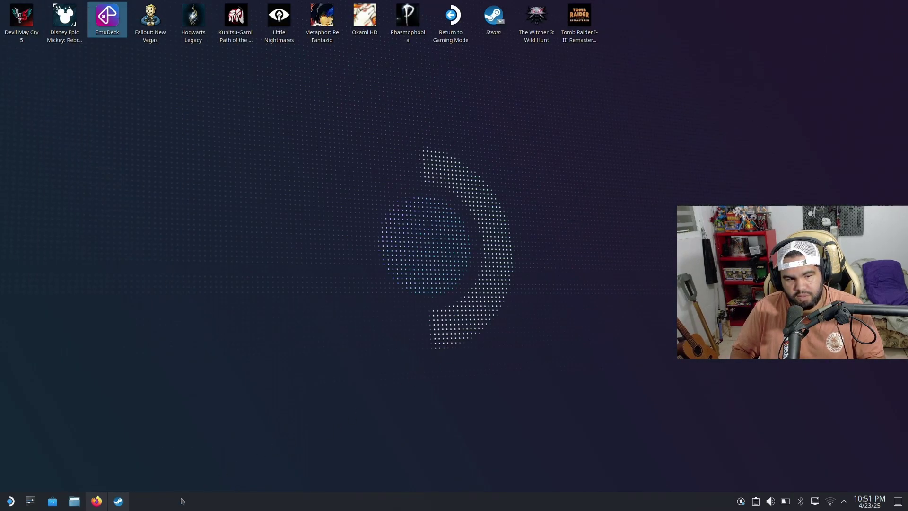
left_click(122, 507)
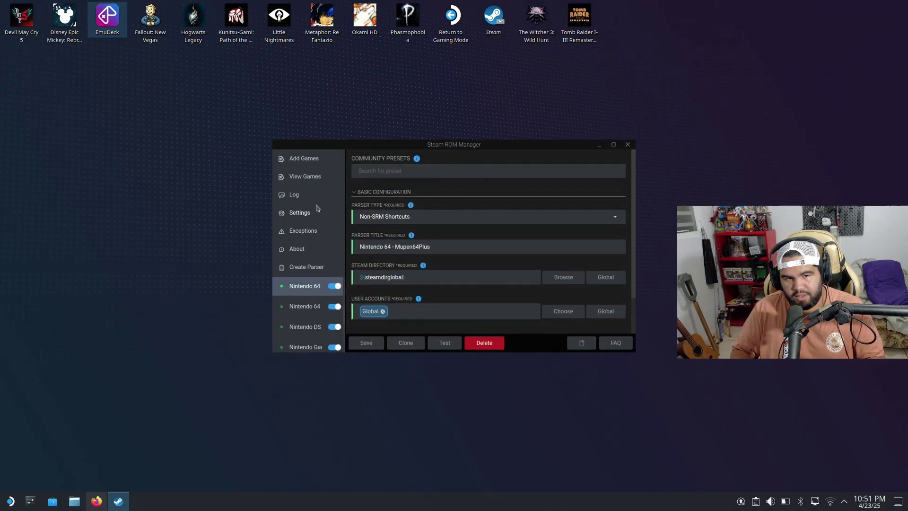
left_click(306, 161)
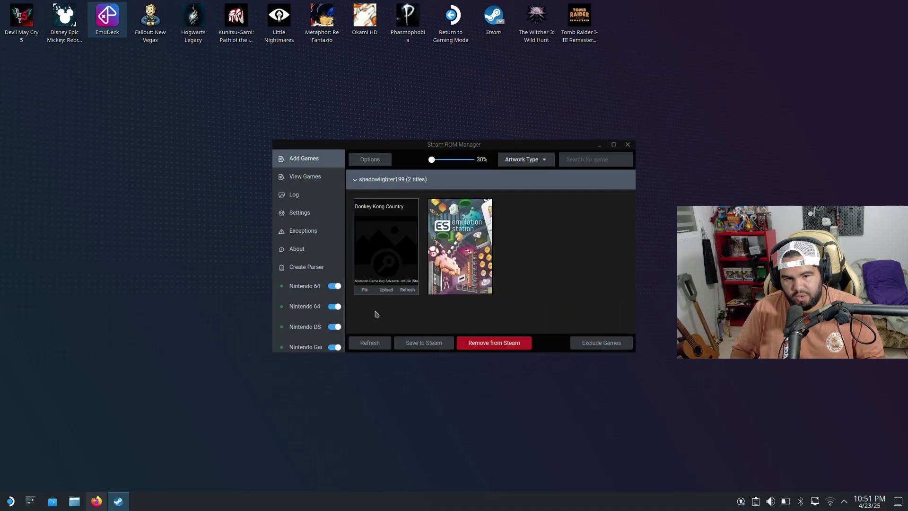
left_click(382, 346)
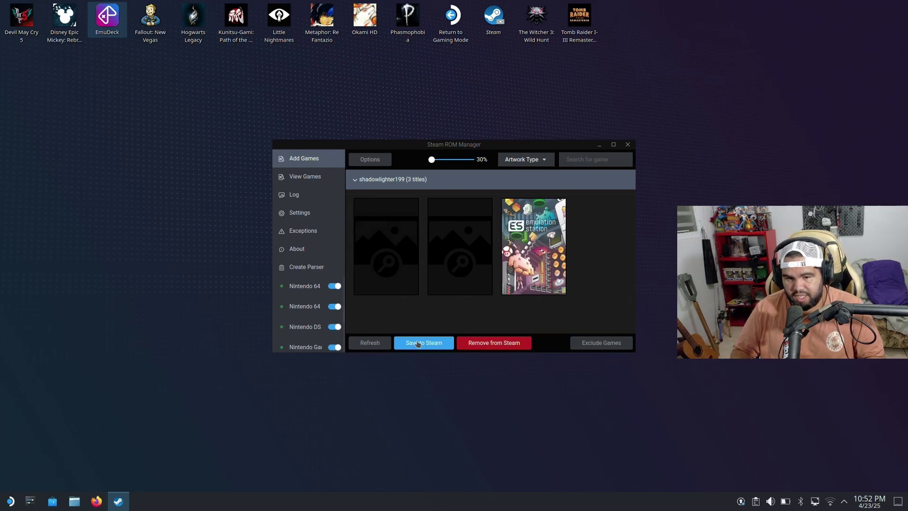
left_click(415, 346)
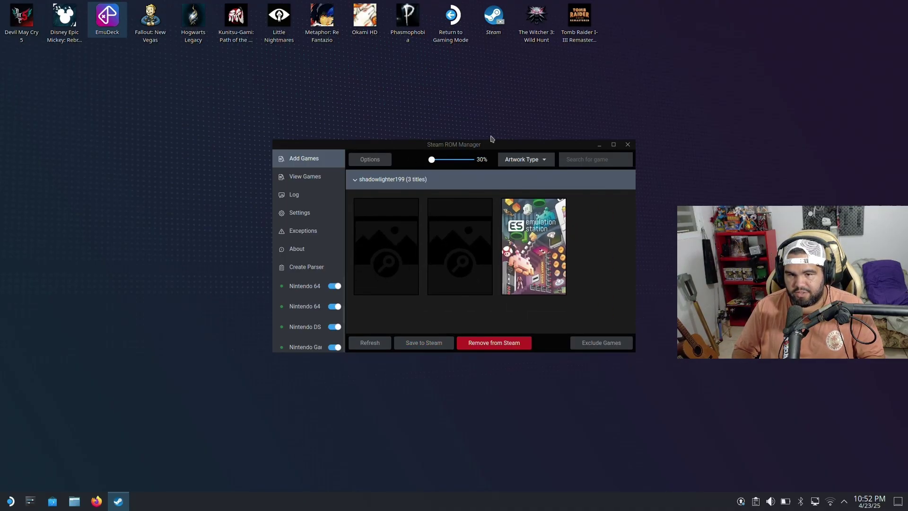
left_click(628, 145)
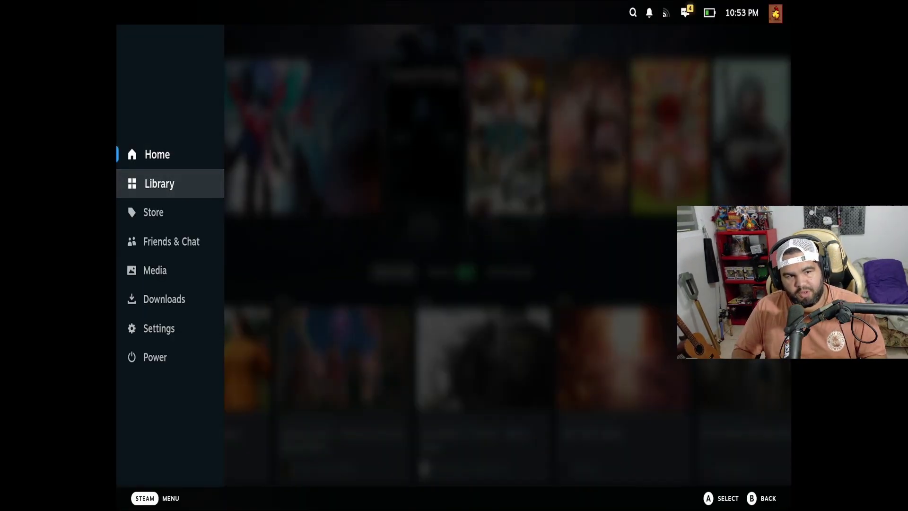
- Open the Steam library's Non-Steam games category
key("Down")
key("Return")
left_click(369, 42)
left_click(487, 41)
left_click(547, 42)
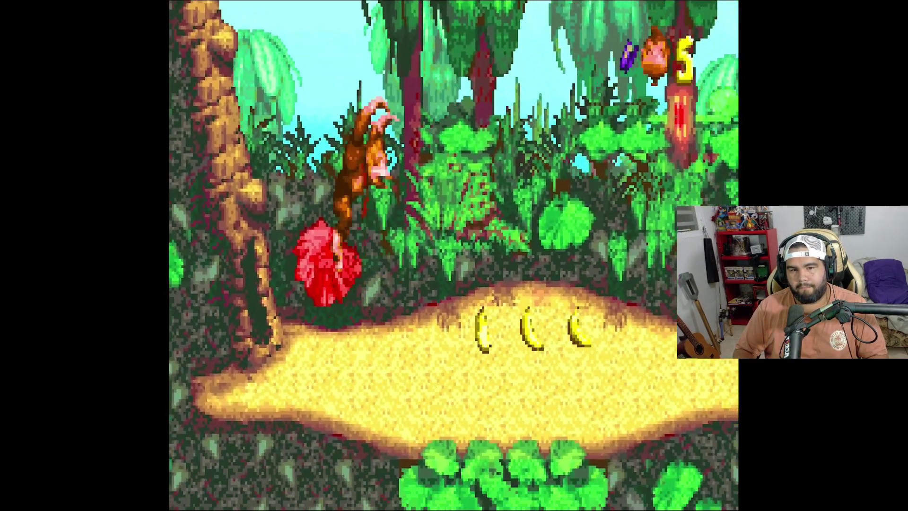
- Play Donkey Kong Country briefly, then return to the Non-Steam library with Donkey Kong 64 selected
key("Right")
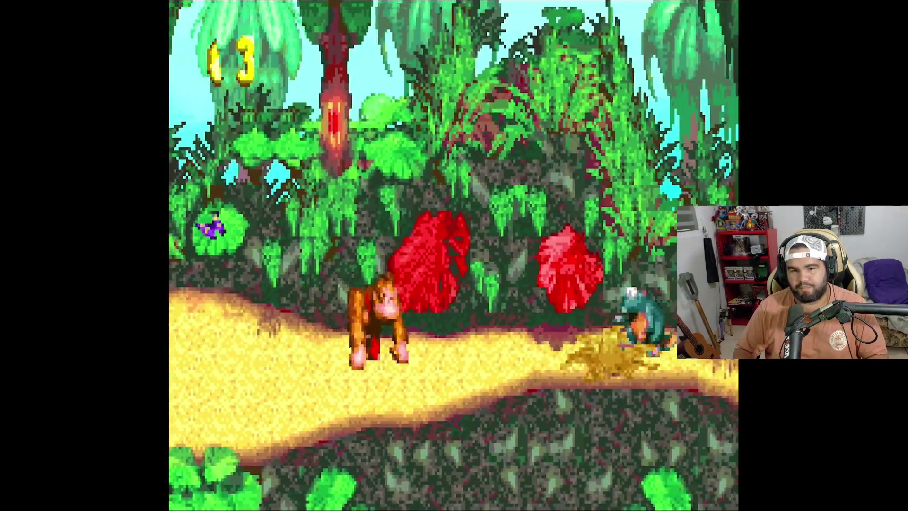
key("Right")
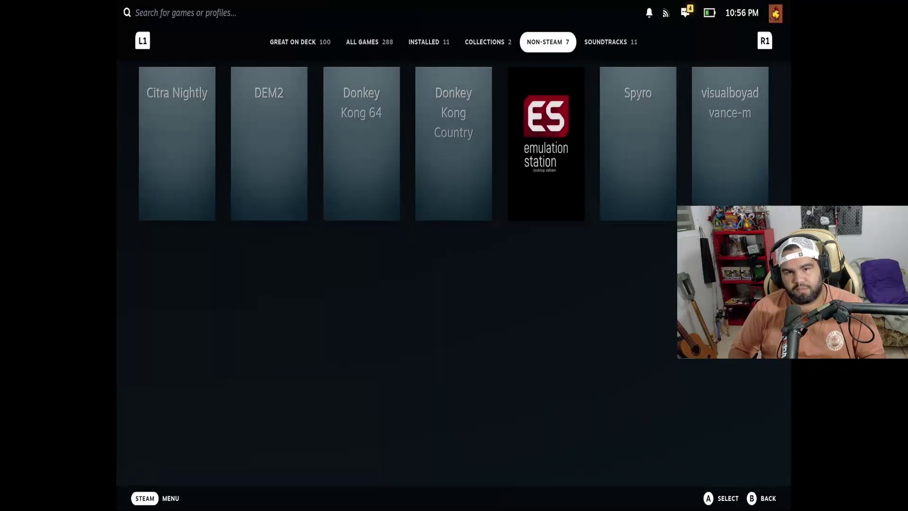
key("Tab")
key("shift+Tab")
key("Left")
key("Left")
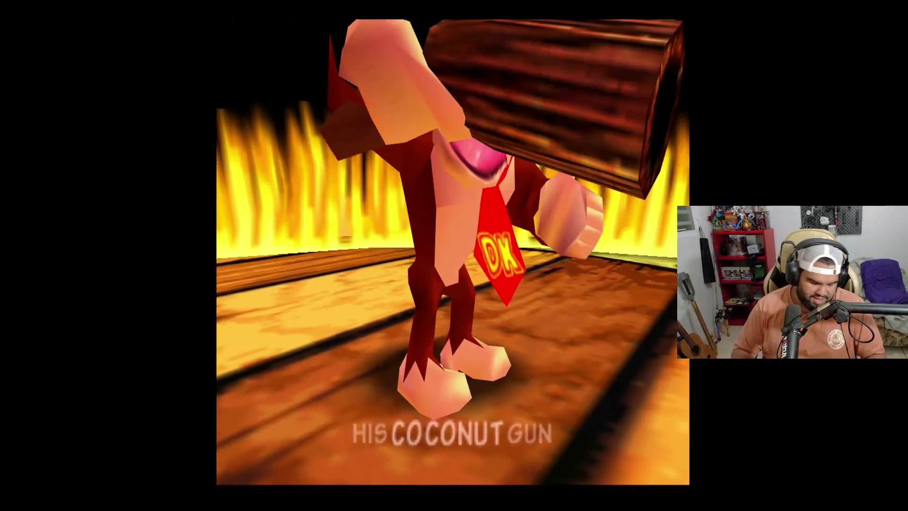
- Quit Donkey Kong 64 from Steam's in-game menu after its intro
key("shift+Tab")
key("Right")
key("Down")
key("Down")
key("Down")
key("Down")
key("Down")
key("Down")
key("Return")
key("Return")
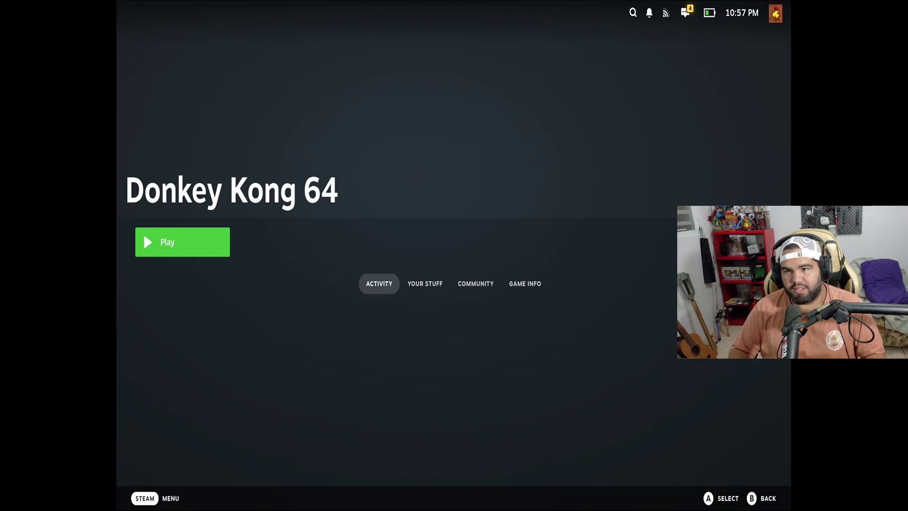
- Use Steam's Power menu to switch from Gaming Mode to the desktop
key("ctrl+1")
key("Down")
key("Down")
key("Down")
key("Down")
key("Down")
key("Down")
key("Down")
key("Return")
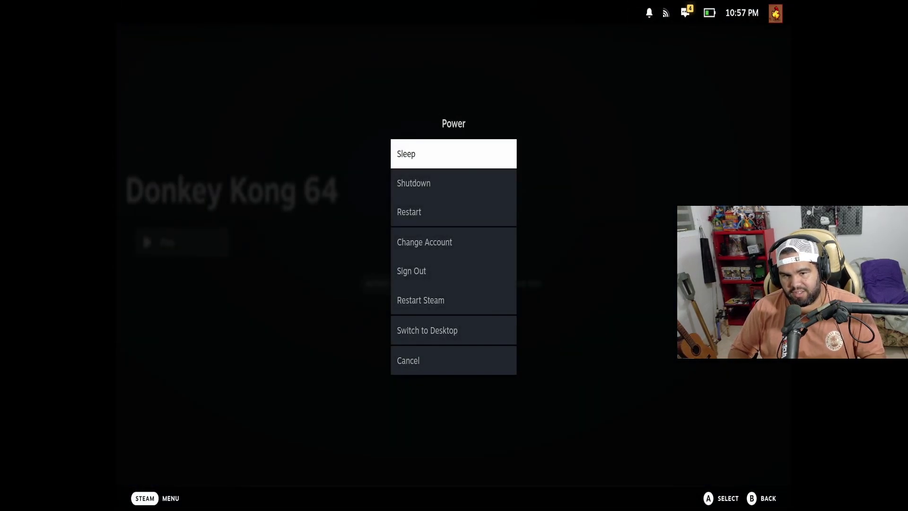
key("Up")
key("Up")
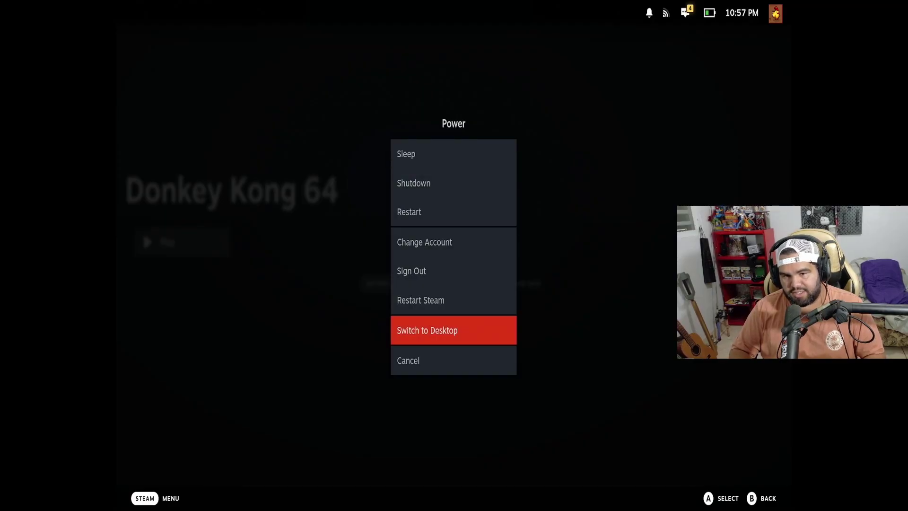
key("Return")
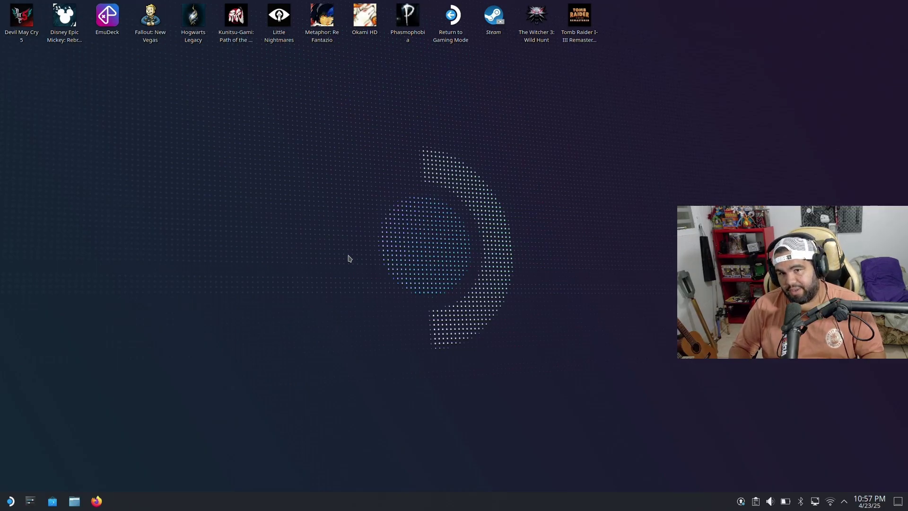
- Launch Steam ROM Manager from the application launcher, agreeing to close Steam
left_click(9, 502)
left_click(59, 331)
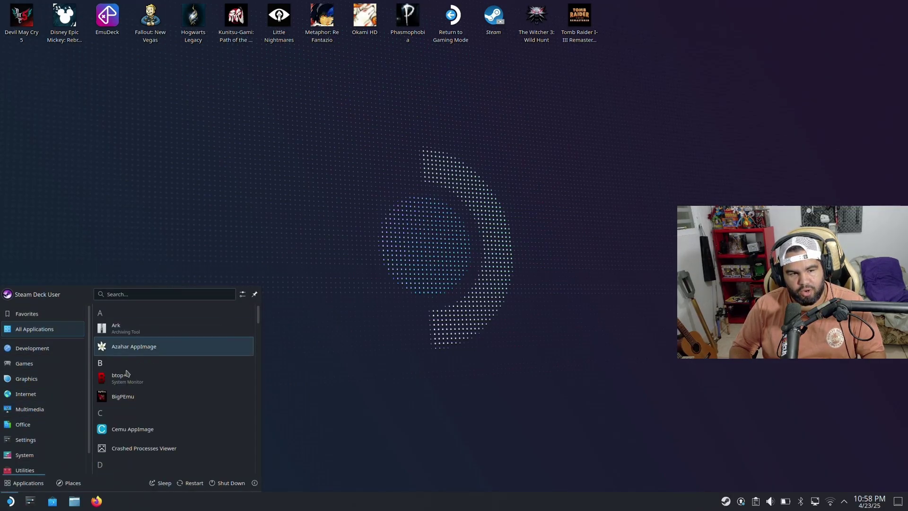
scroll(172, 416, "down", 10)
left_click(165, 428)
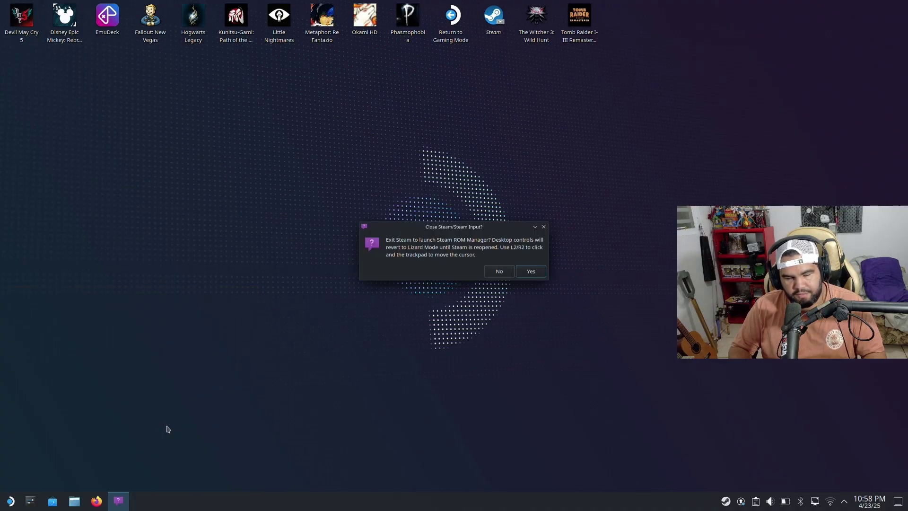
left_click(531, 271)
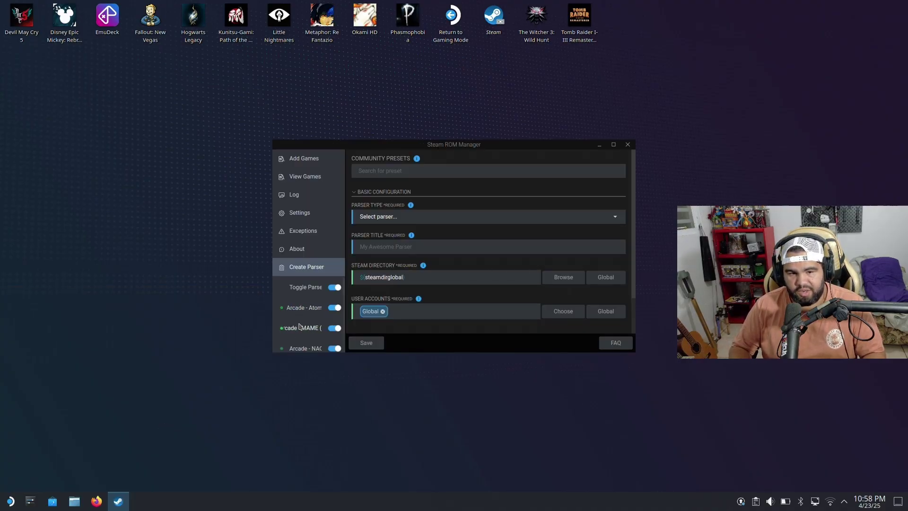
scroll(303, 314, "down", 5)
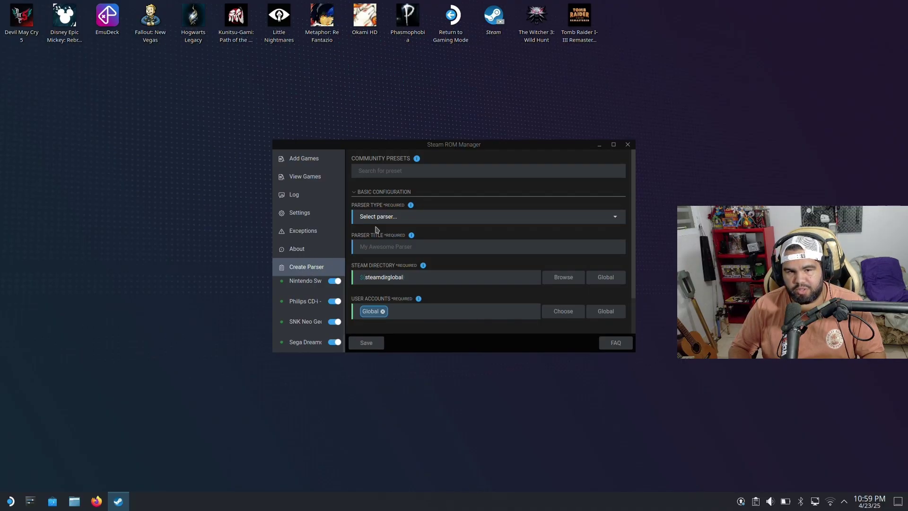
- Apply the Sega Genesis/Mega Drive - Retroarch - Genesis Plus GX community preset
left_click(399, 172)
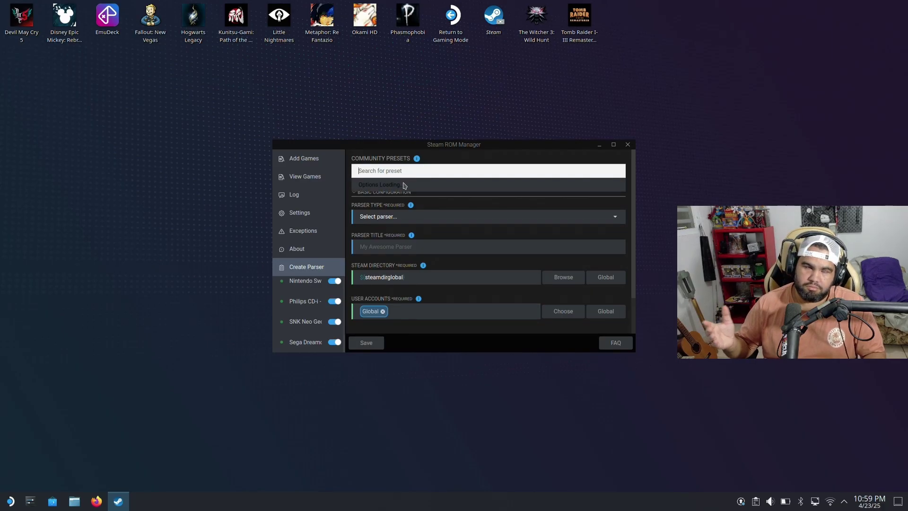
scroll(416, 227, "down", 10)
scroll(422, 238, "down", 10)
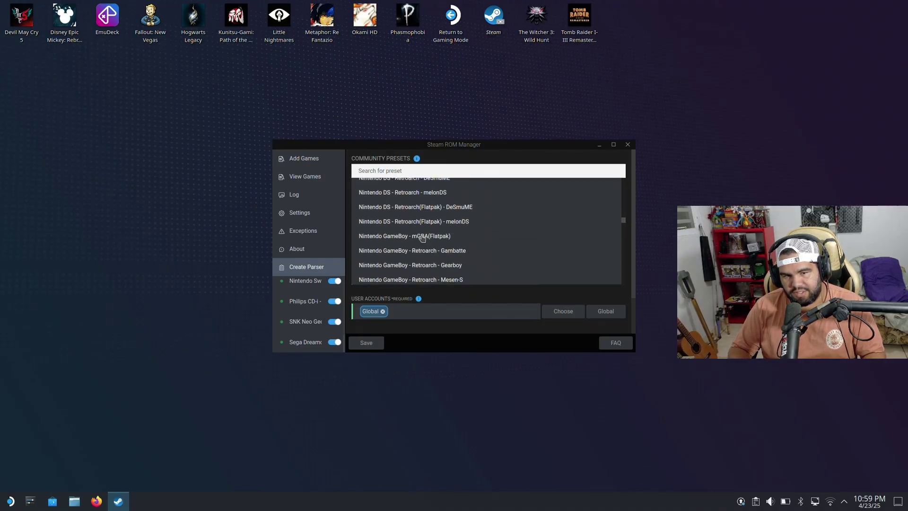
scroll(422, 238, "down", 15)
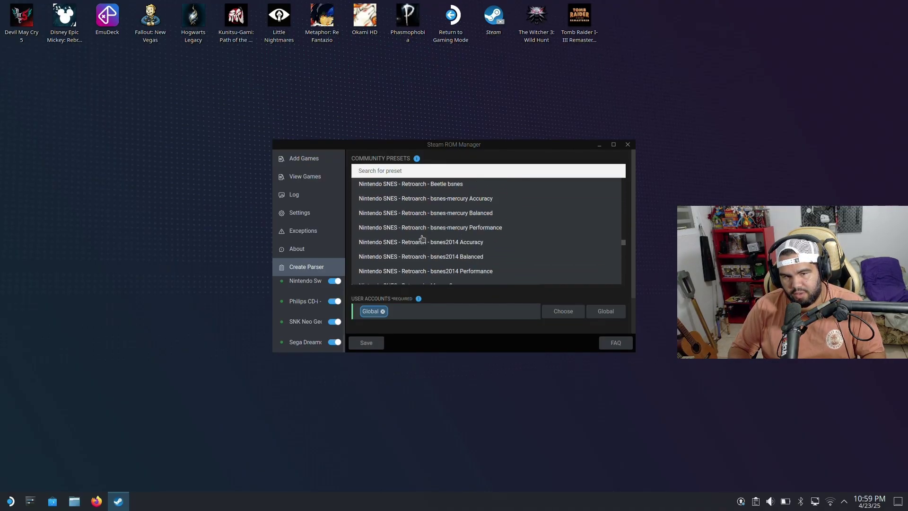
scroll(422, 238, "down", 5)
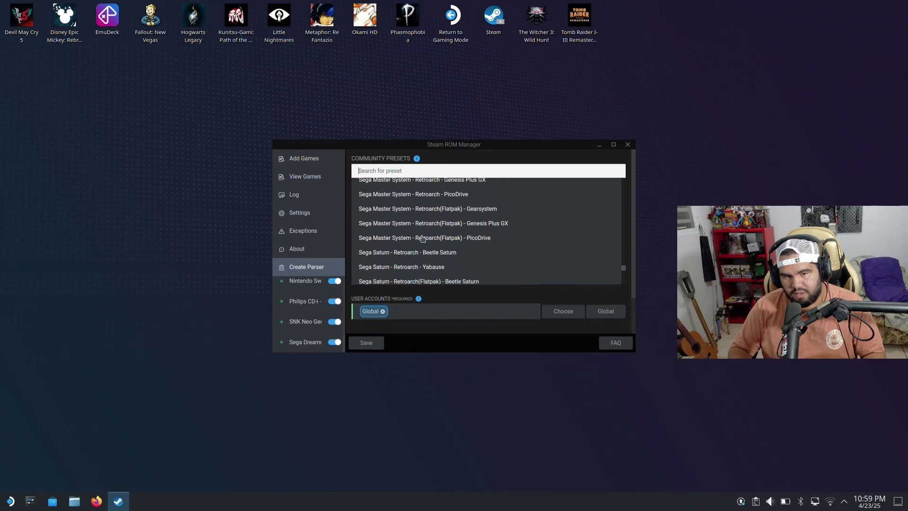
scroll(422, 238, "up", 2)
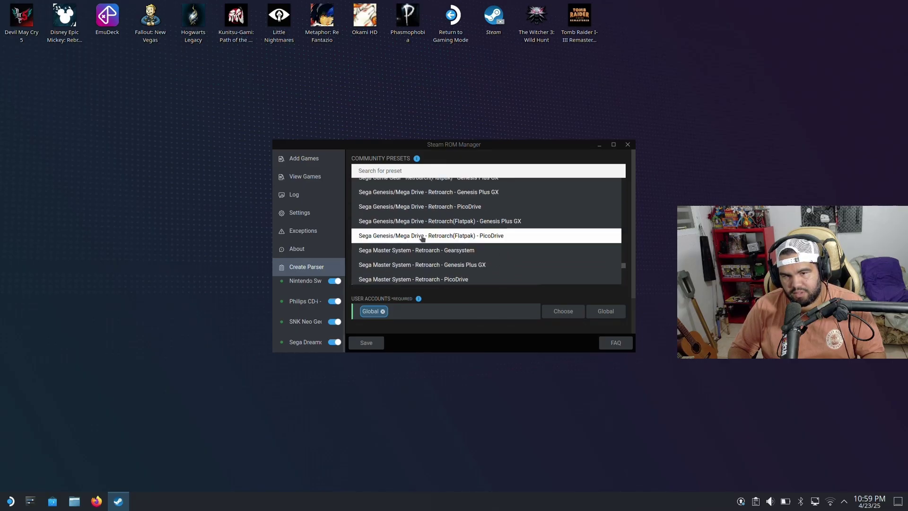
scroll(422, 239, "up", 1)
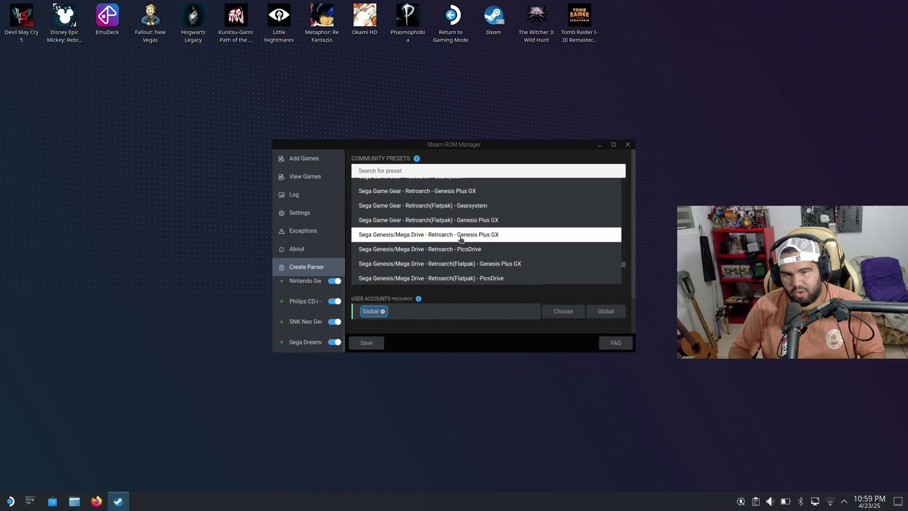
left_click(449, 238)
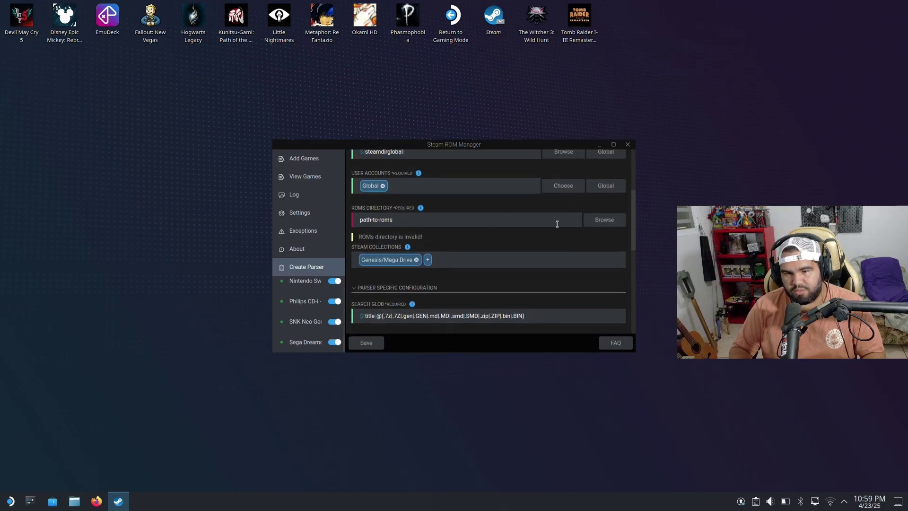
- Browse Home > Emulation > roms and choose the genesis folder as the ROMs directory
left_click(596, 227)
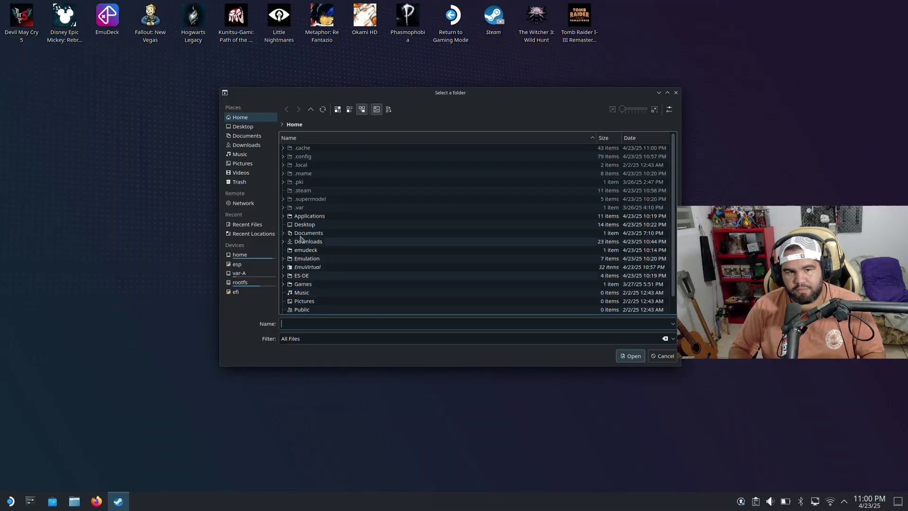
left_click(283, 258)
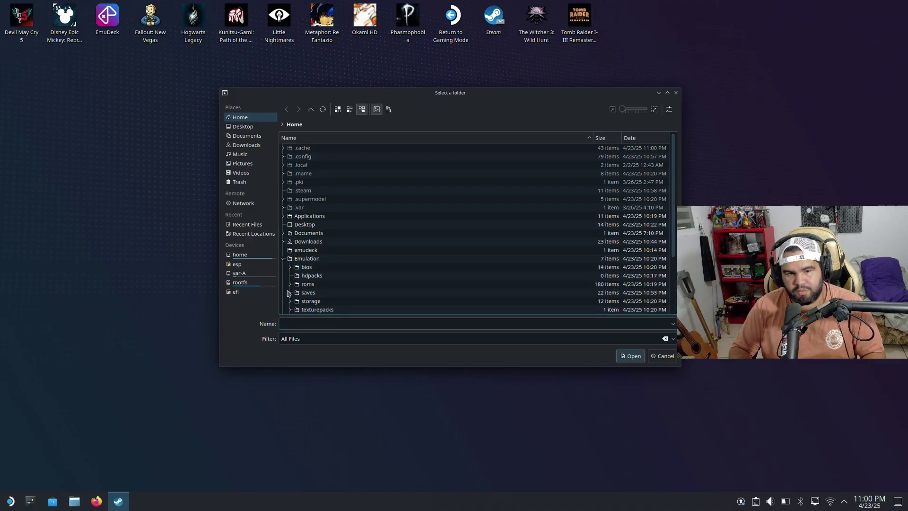
left_click(290, 284)
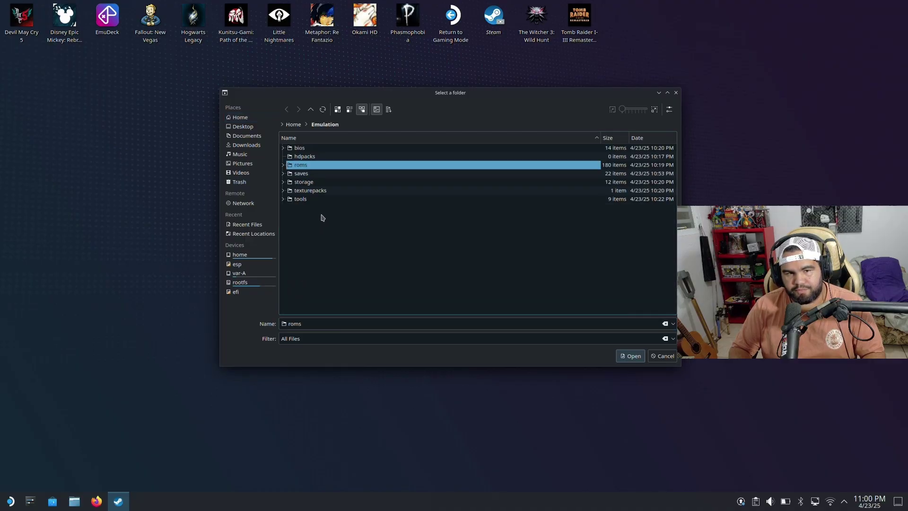
left_click(283, 164)
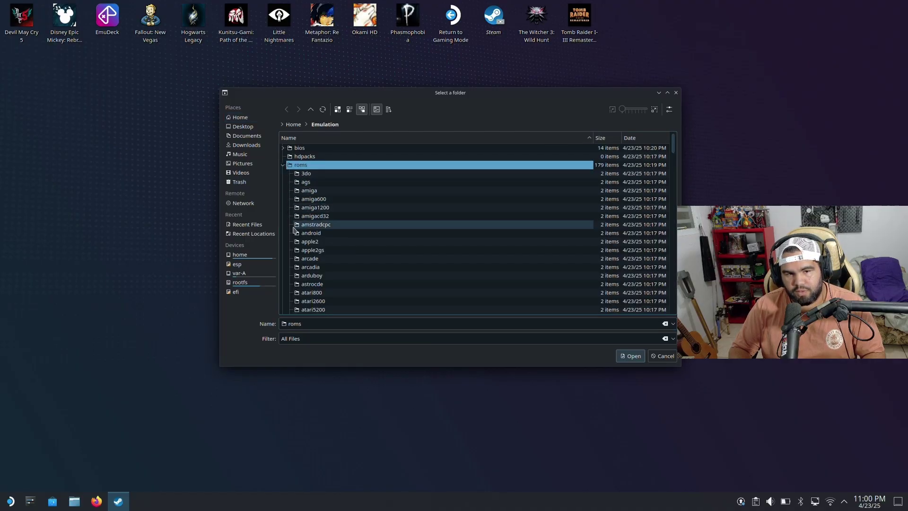
scroll(297, 239, "down", 20)
scroll(299, 243, "up", 12)
scroll(299, 243, "down", 3)
scroll(299, 243, "down", 5)
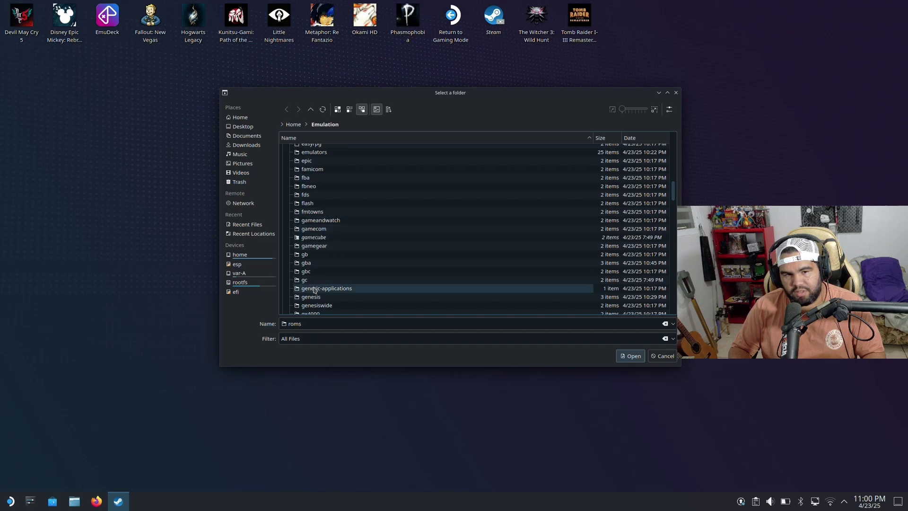
left_click(300, 297)
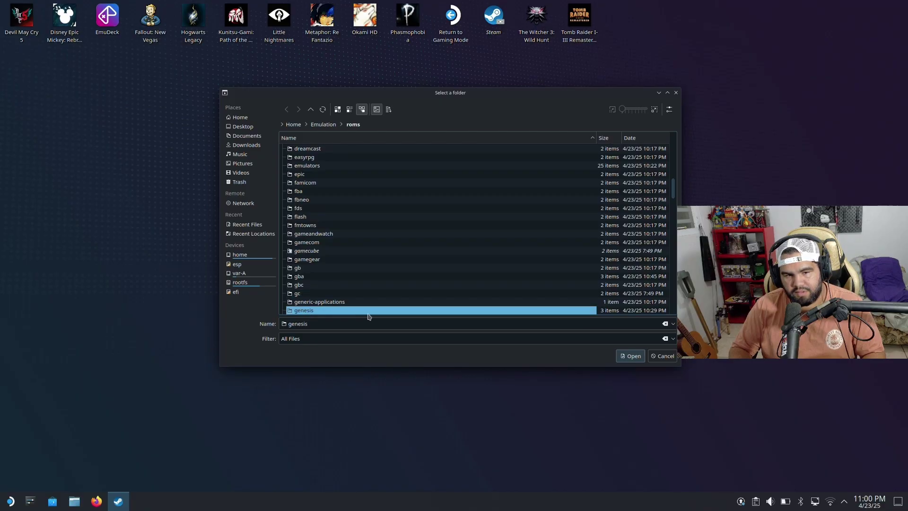
left_click(624, 358)
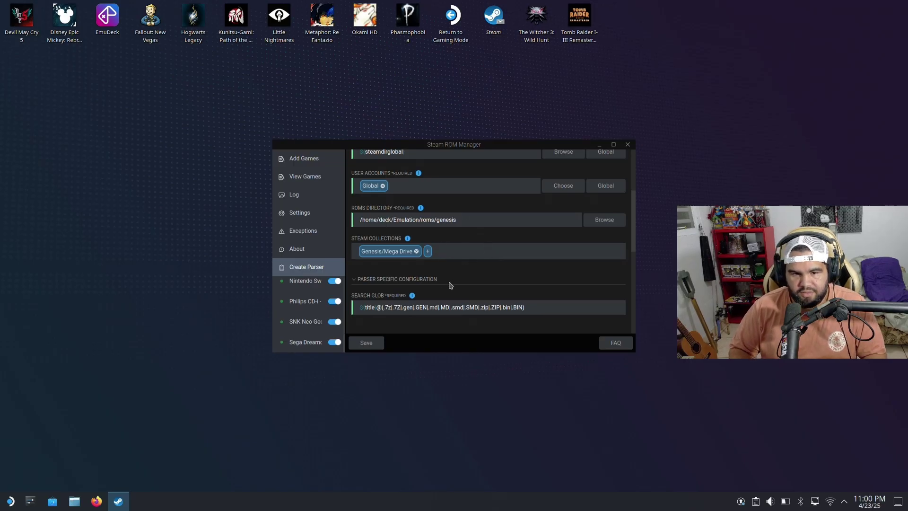
- Save the Sega Genesis parser and go to the Add Games page
left_click(366, 343)
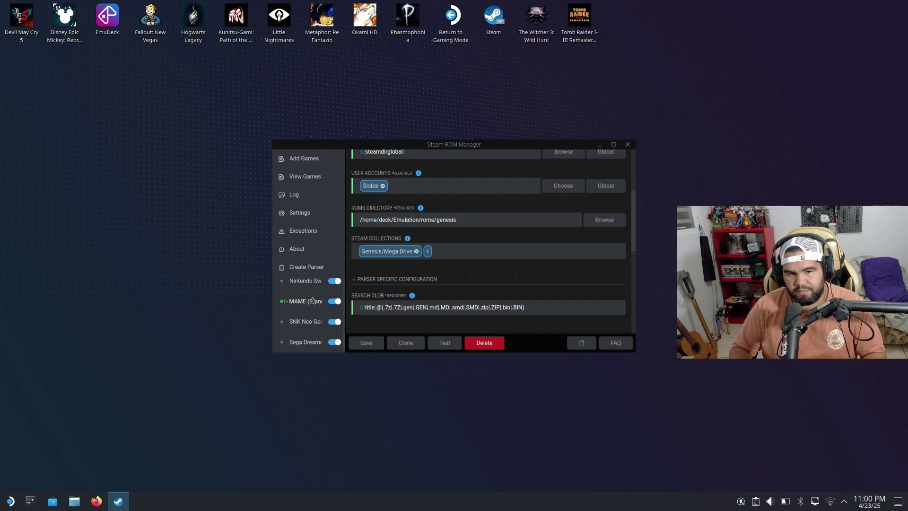
scroll(312, 300, "down", 1)
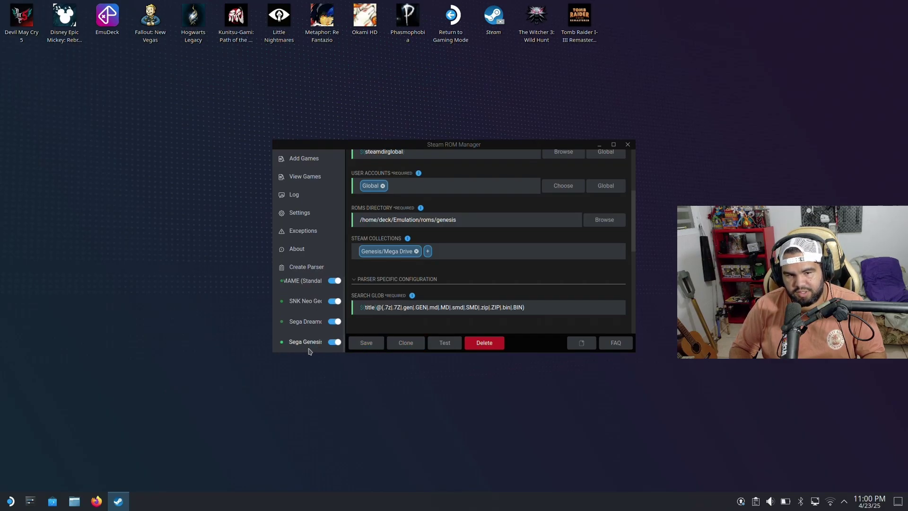
left_click(312, 162)
- Parse the ROMs, save the four found titles including Sonic to Steam, and close the manager
left_click(372, 266)
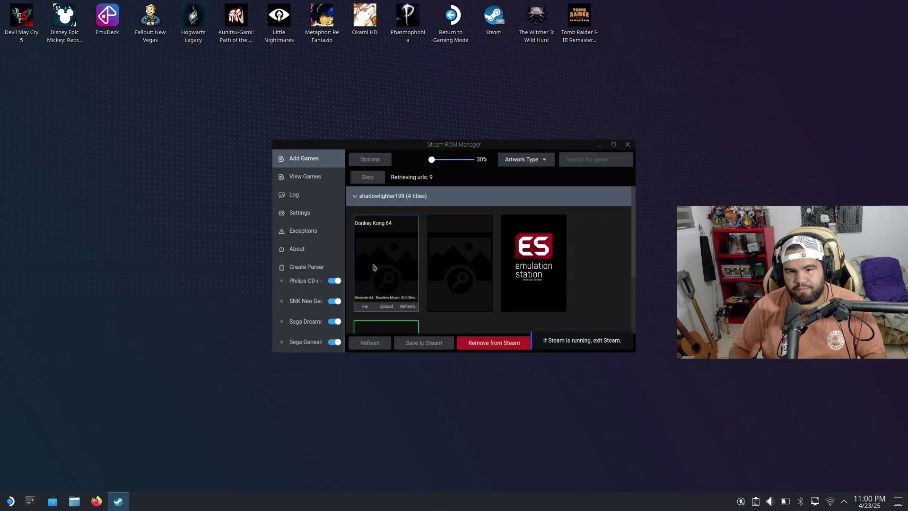
scroll(384, 274, "down", 2)
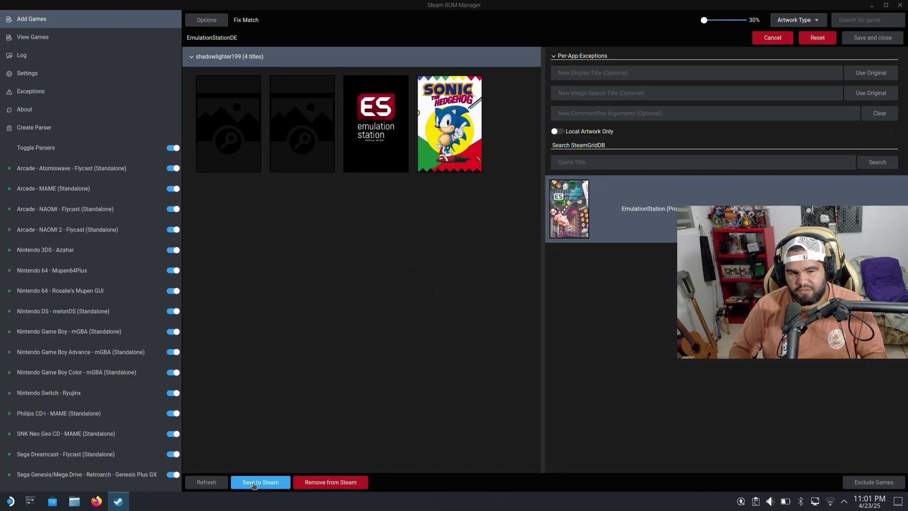
left_click(254, 486)
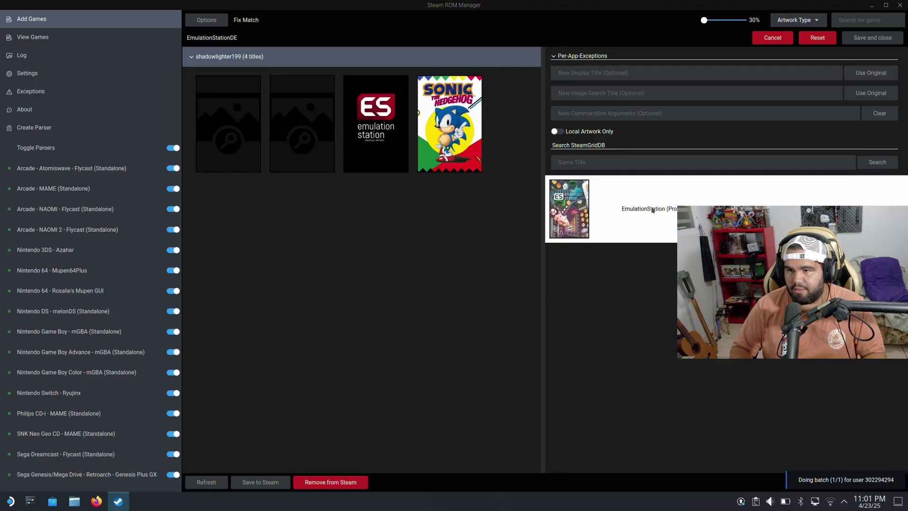
left_click(901, 5)
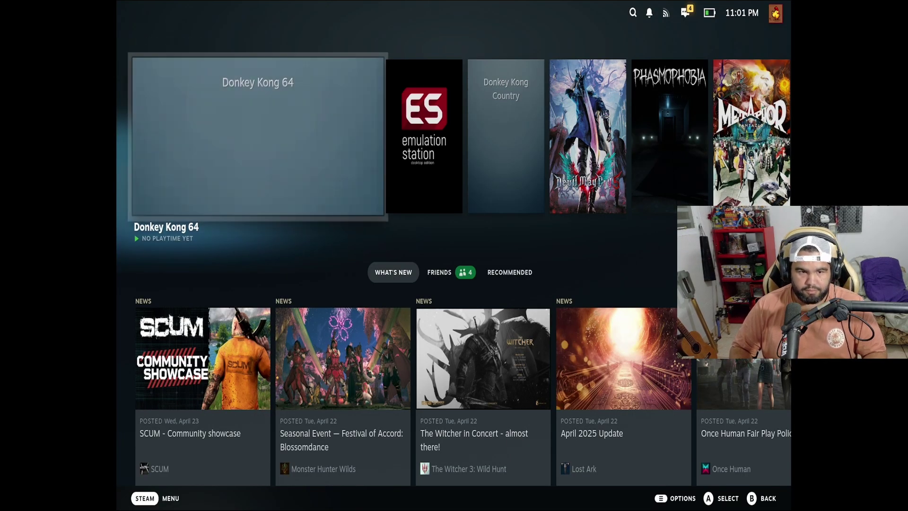
- Open the Steam library's non-Steam games from the main menu
key("Right")
key("Right")
key("Left")
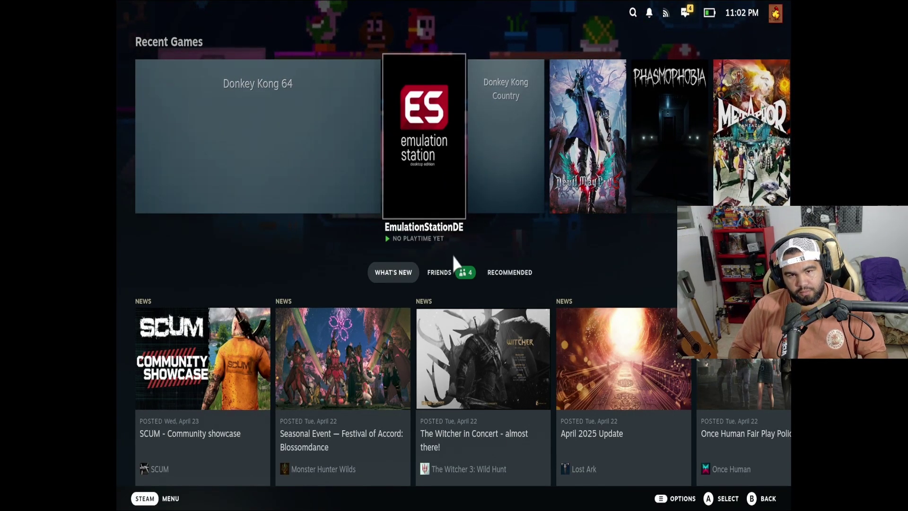
key("ctrl+1")
key("Down")
key("Return")
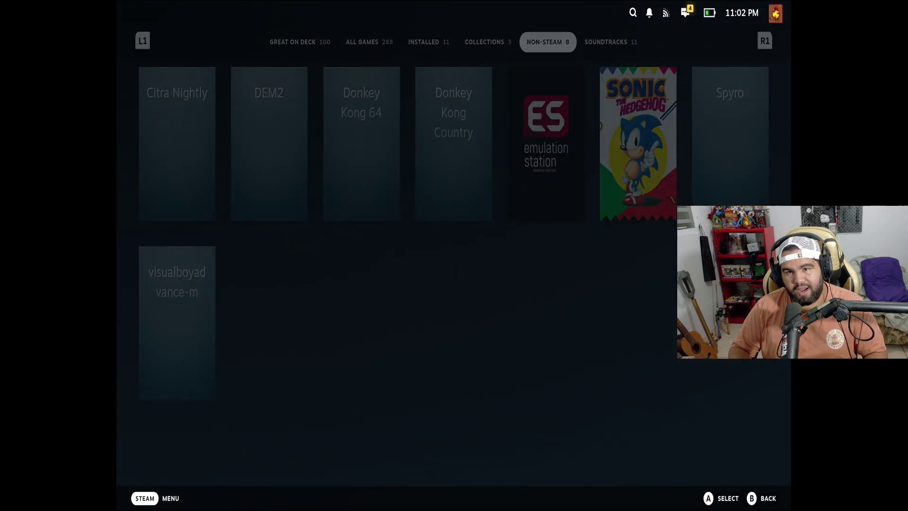
- Launch Sonic the Hedgehog and run right through Green Hill Zone
key("Down")
key("Right")
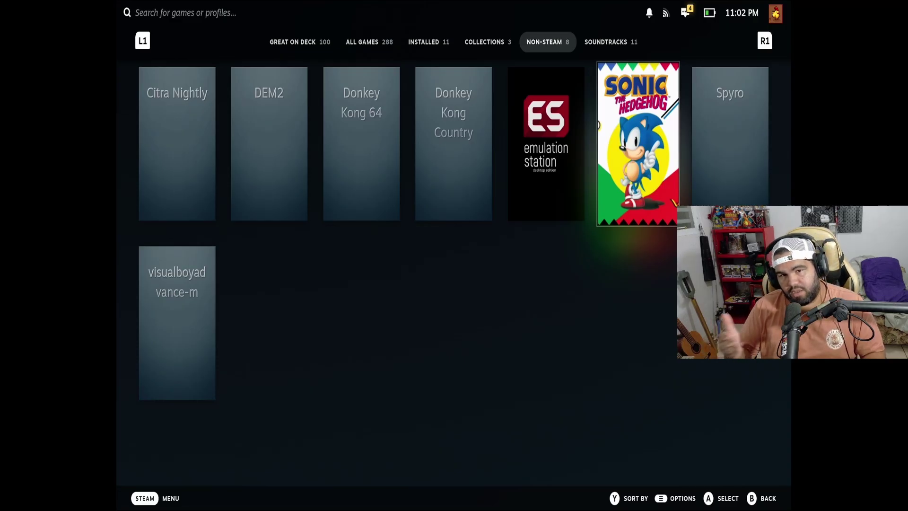
key("Left")
key("Right")
key("Return")
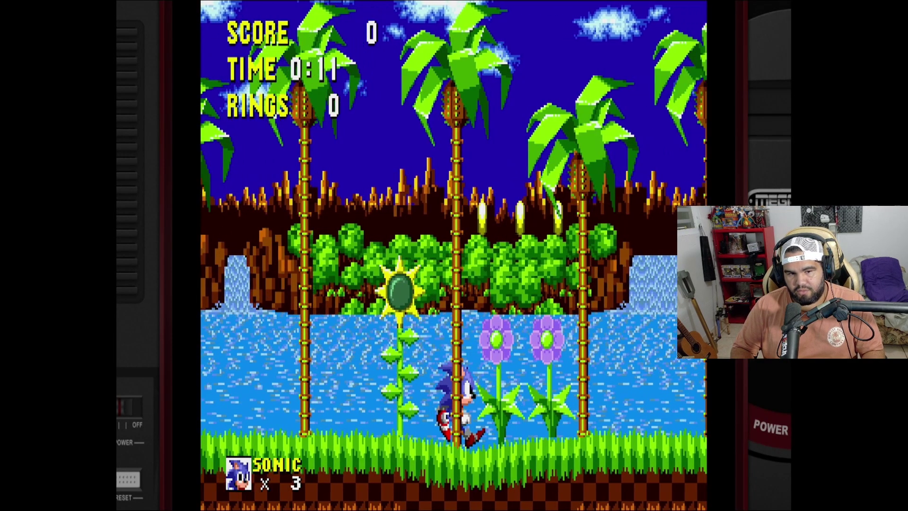
key("Right")
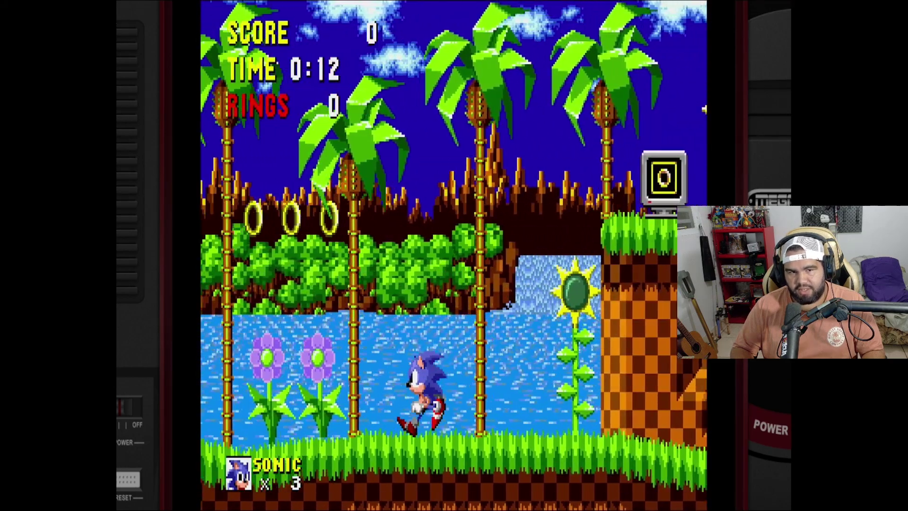
key("Right")
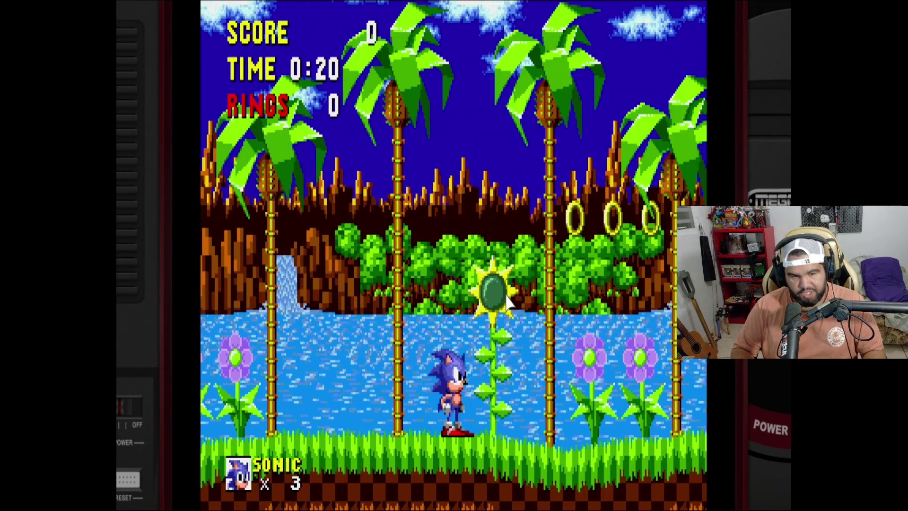
- Apply the Gamepad With Joystick Trackpad template to Sonic, replacing Web Browser, and return to its page
key("super")
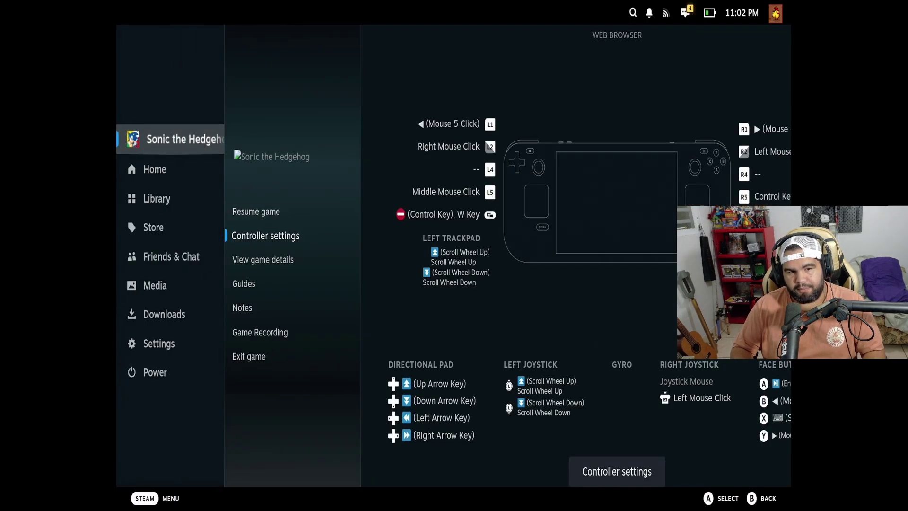
key("Right")
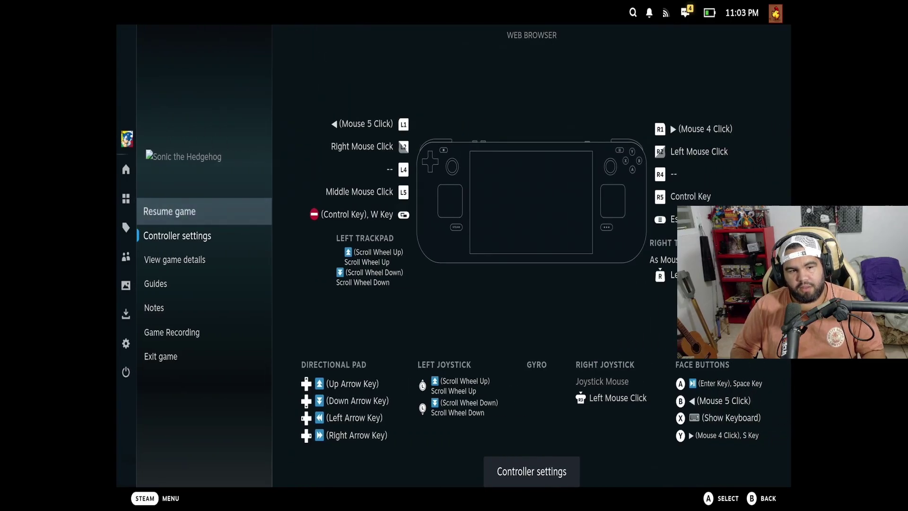
key("Up")
key("Down")
key("Down")
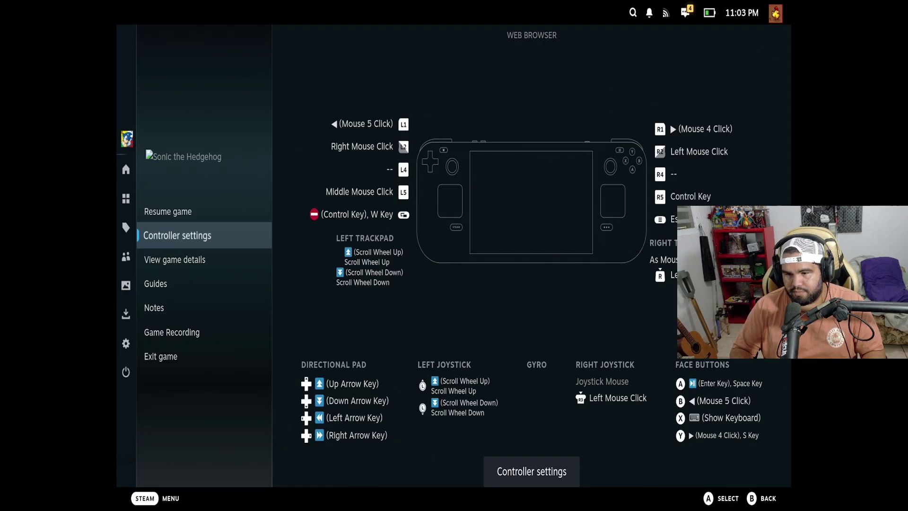
key("Right")
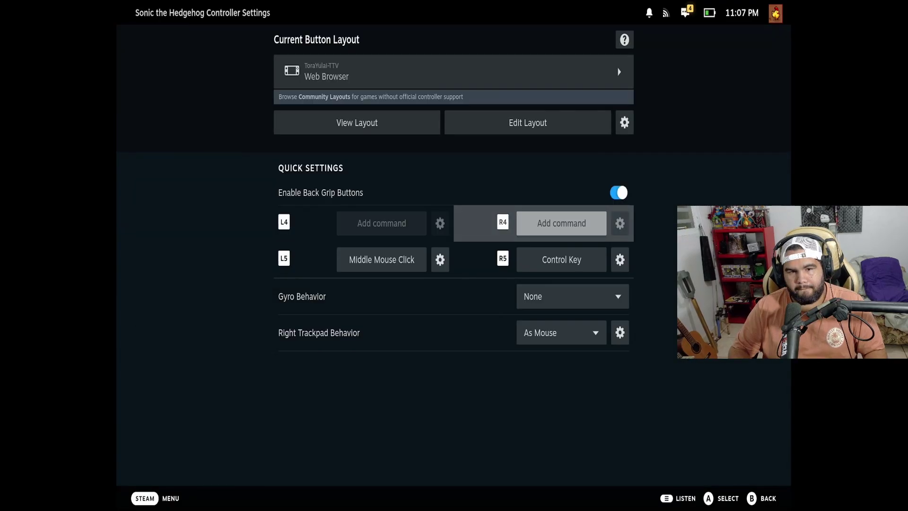
key("Up")
key("Up")
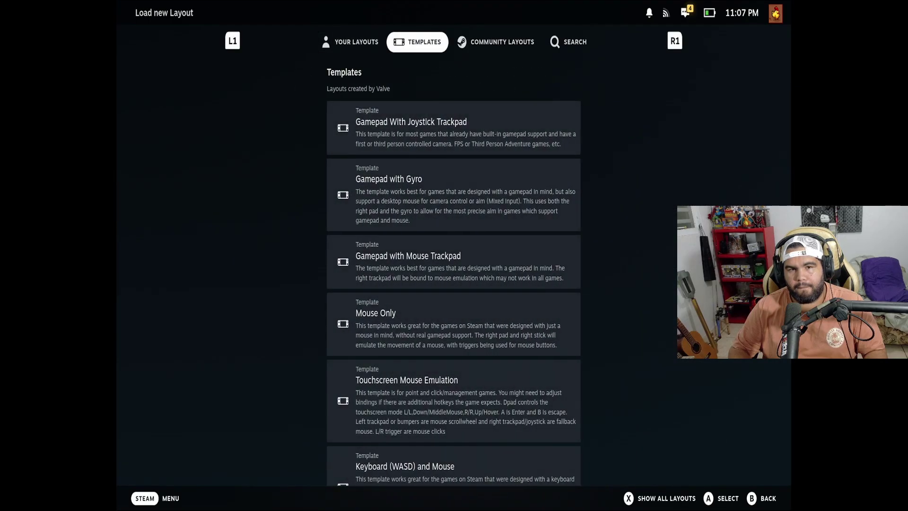
key("Down")
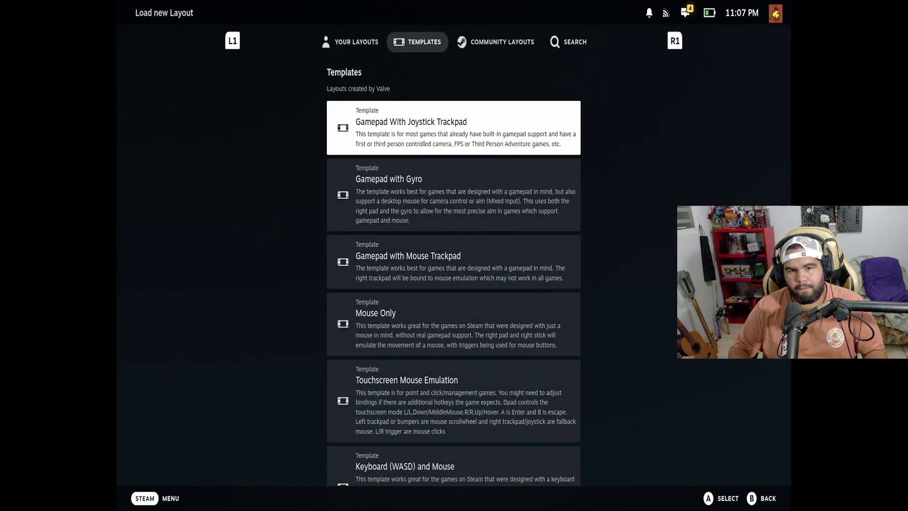
key("Return")
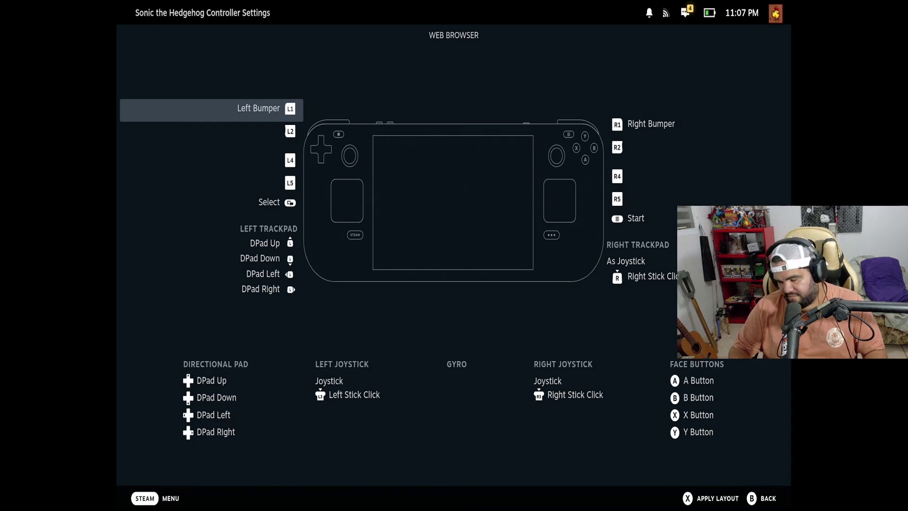
key("x")
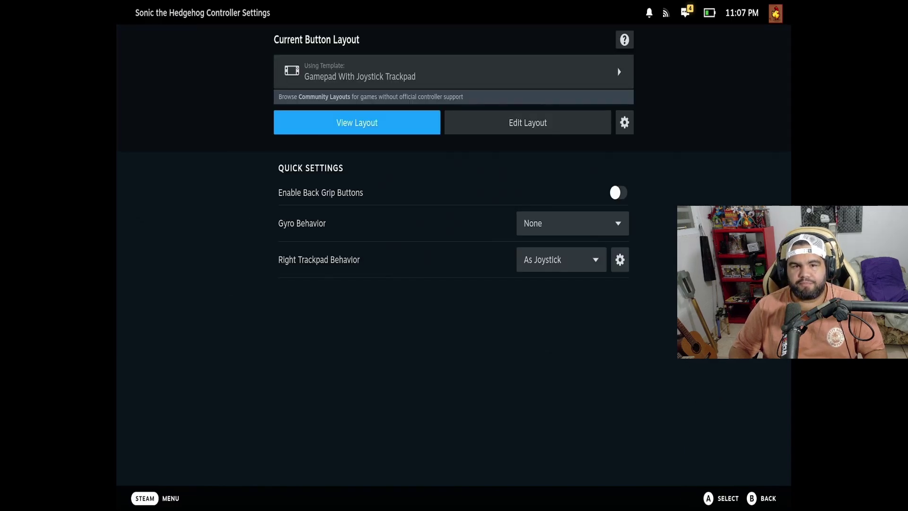
key("Down")
- Relaunch Sonic and clear Green Hill Zone Act 1 with the new controls, scoring 14520
key("Escape")
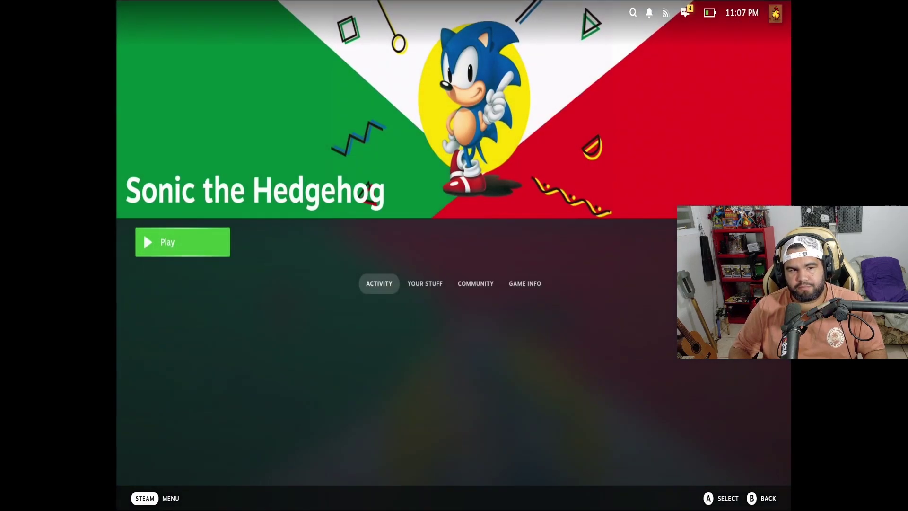
key("Return")
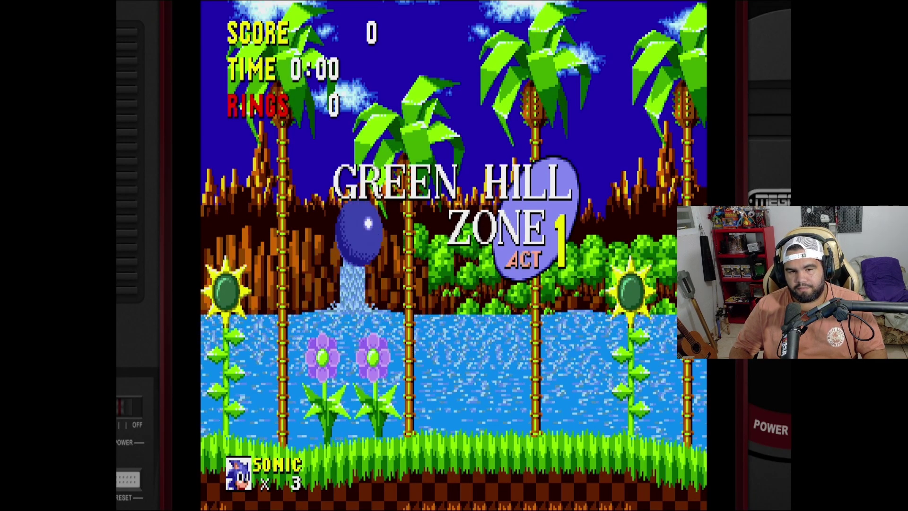
key("Right")
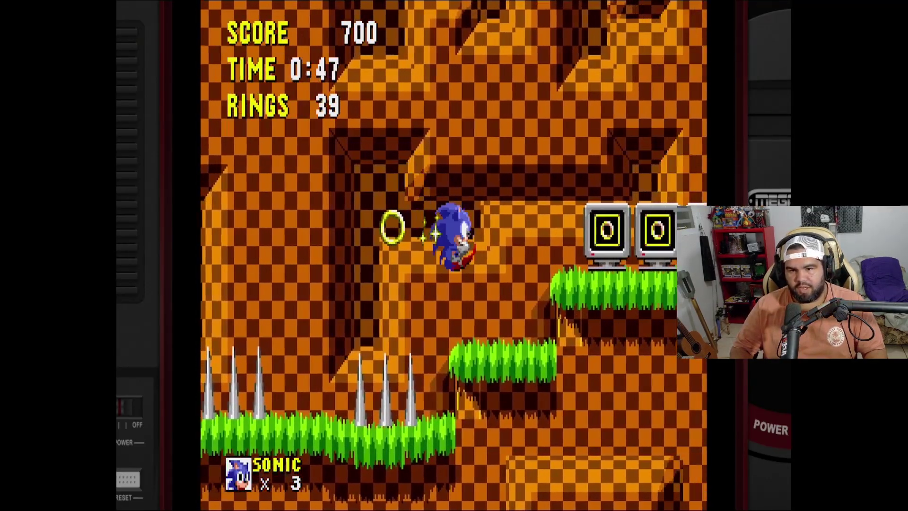
key("Right")
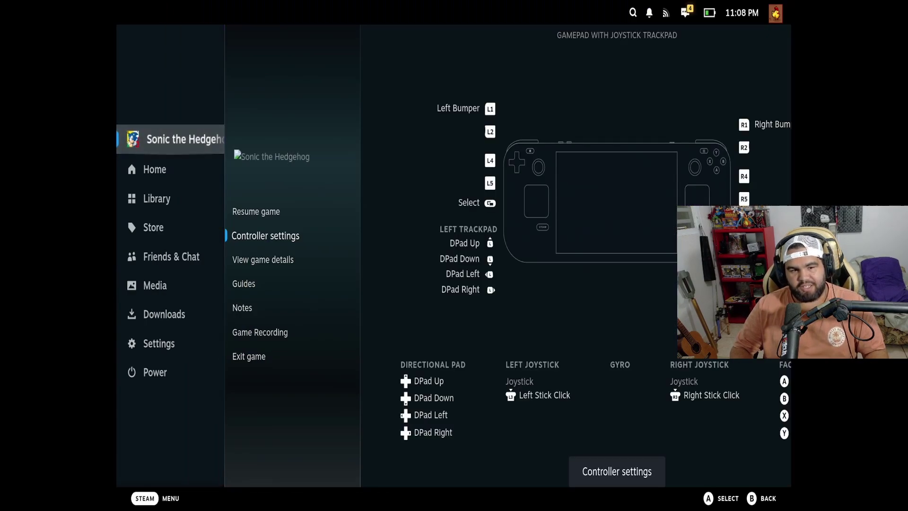
- Choose Exit game in Sonic's Steam menu to bring up the Exit game? confirmation
key("Right")
key("Down")
key("Down")
key("Down")
key("Down")
key("Down")
key("Down")
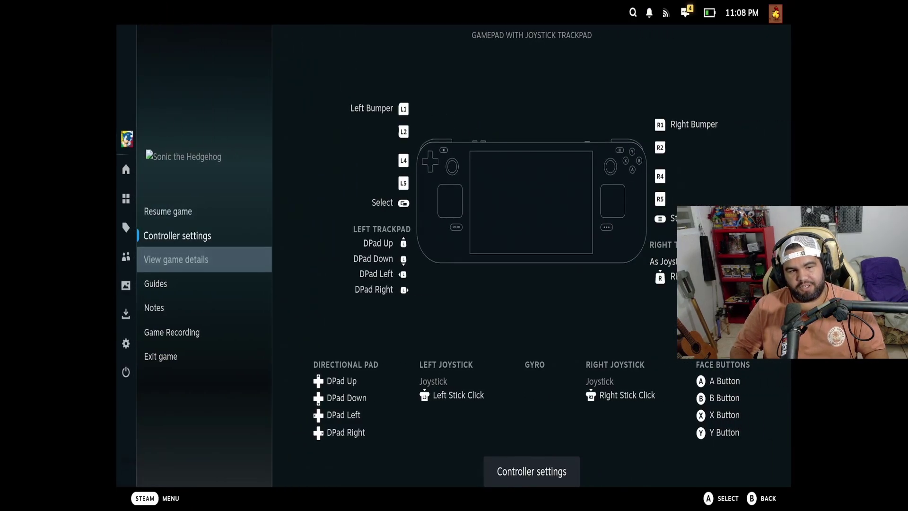
key("Return")
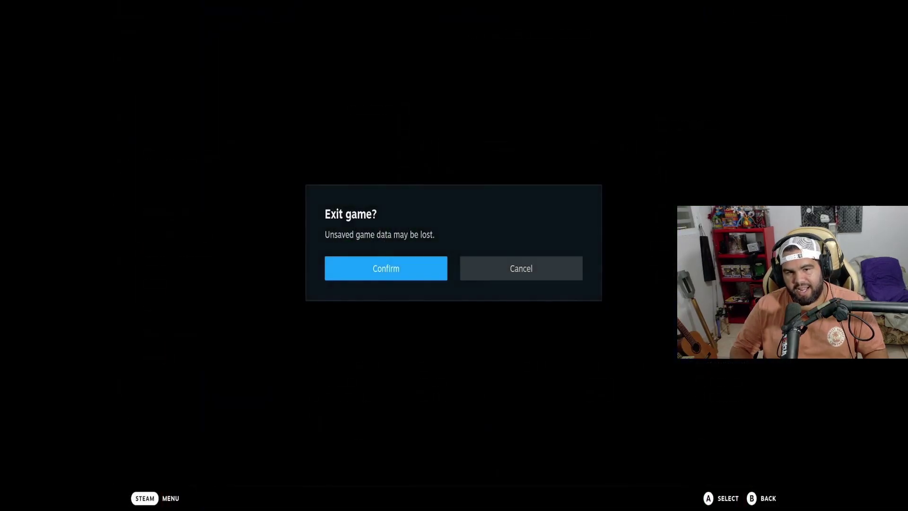